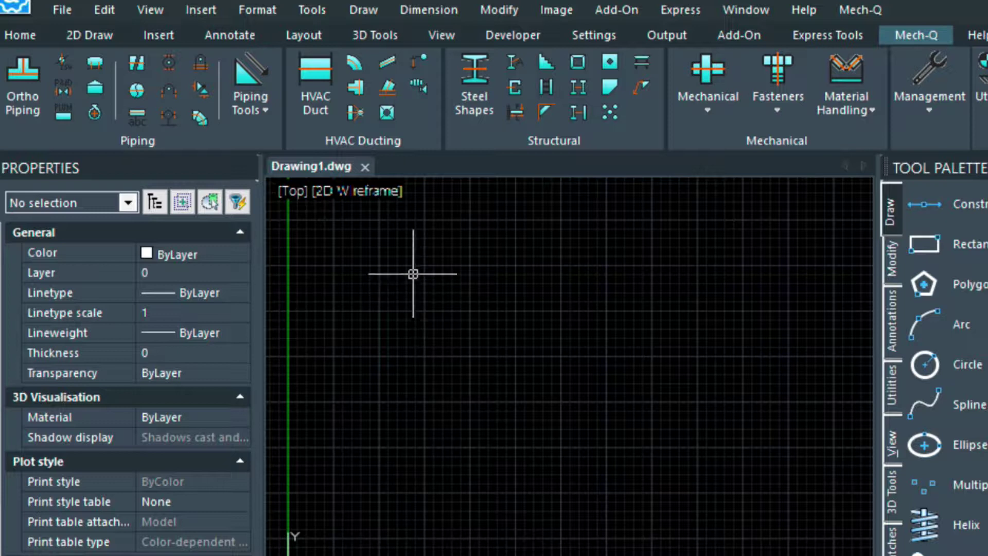
Change the viewport from the Top view to SW Isometric using the preset view list
{"action": "left_click", "coordinate": [291, 194]}
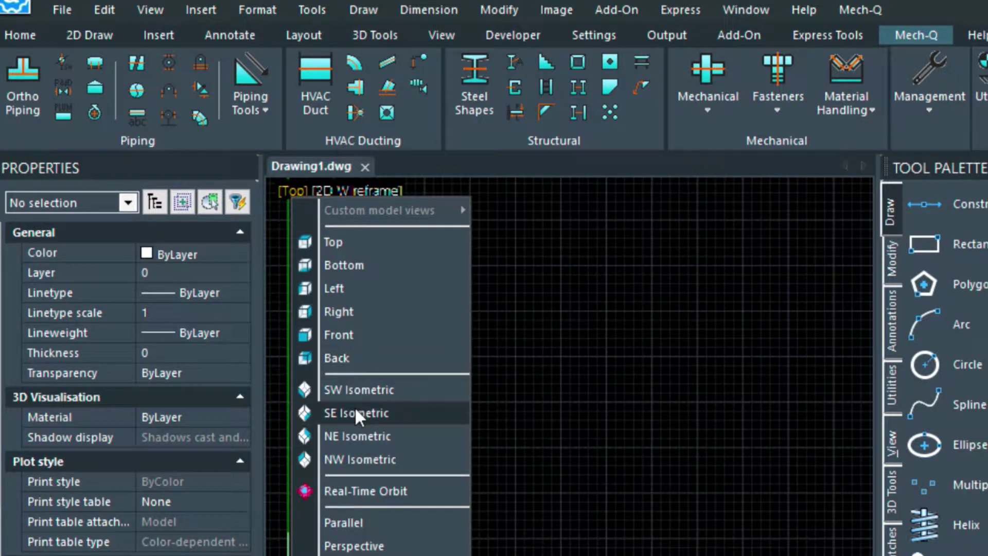
{"action": "left_click", "coordinate": [530, 269]}
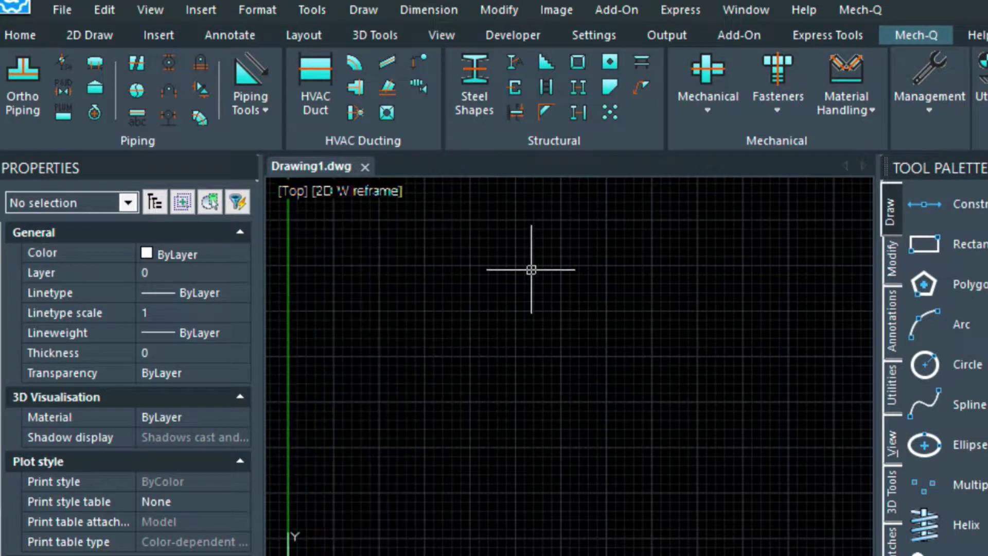
{"action": "left_click", "coordinate": [283, 188]}
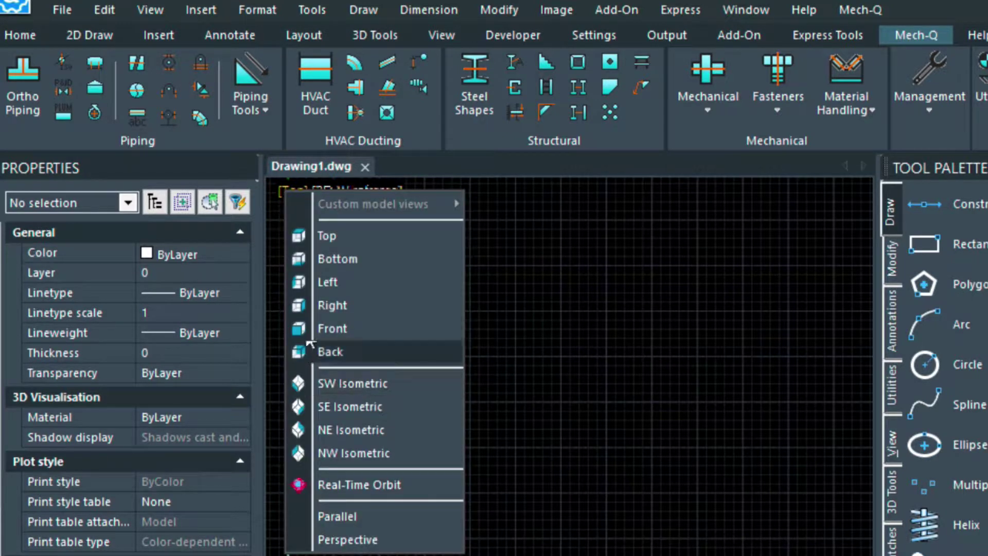
{"action": "left_click", "coordinate": [289, 180]}
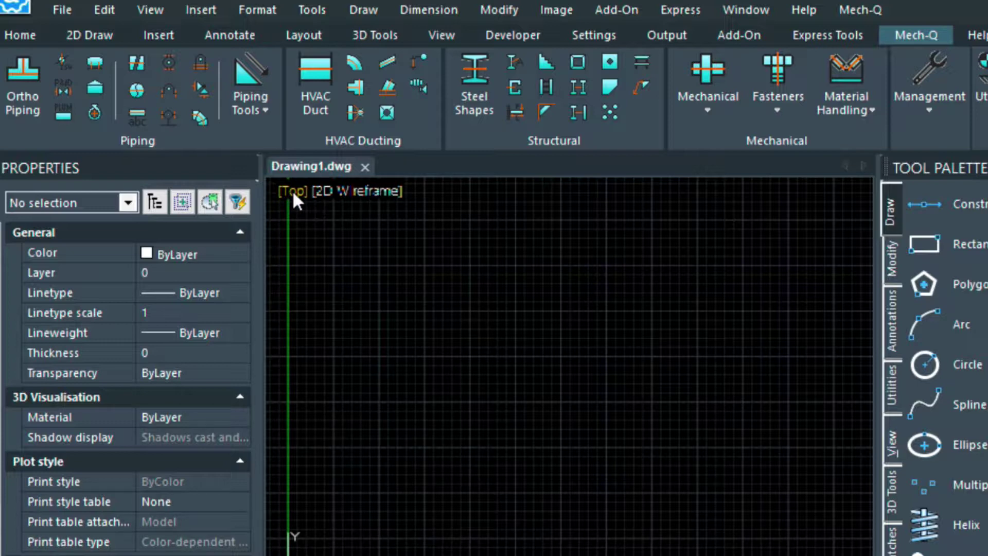
{"action": "left_click", "coordinate": [293, 190]}
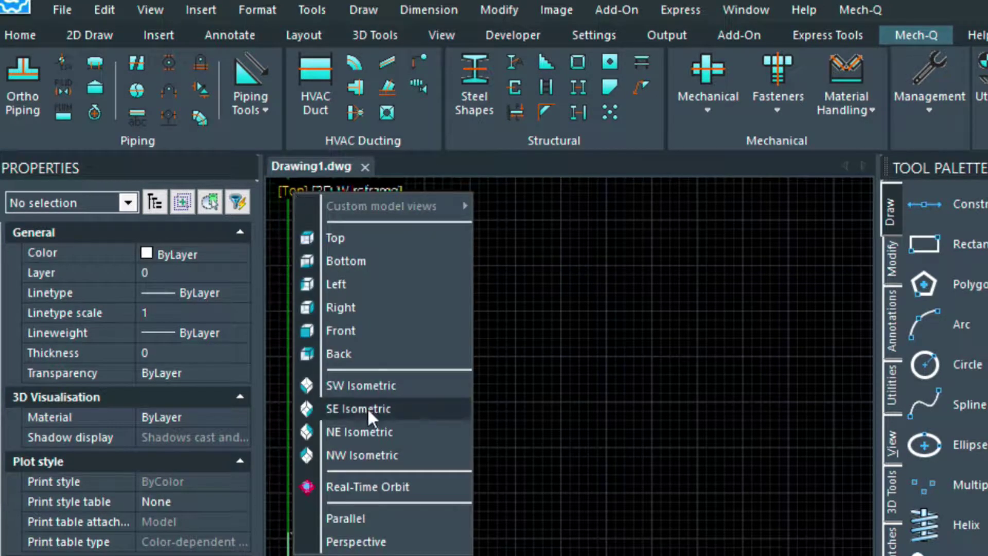
{"action": "left_click", "coordinate": [363, 387]}
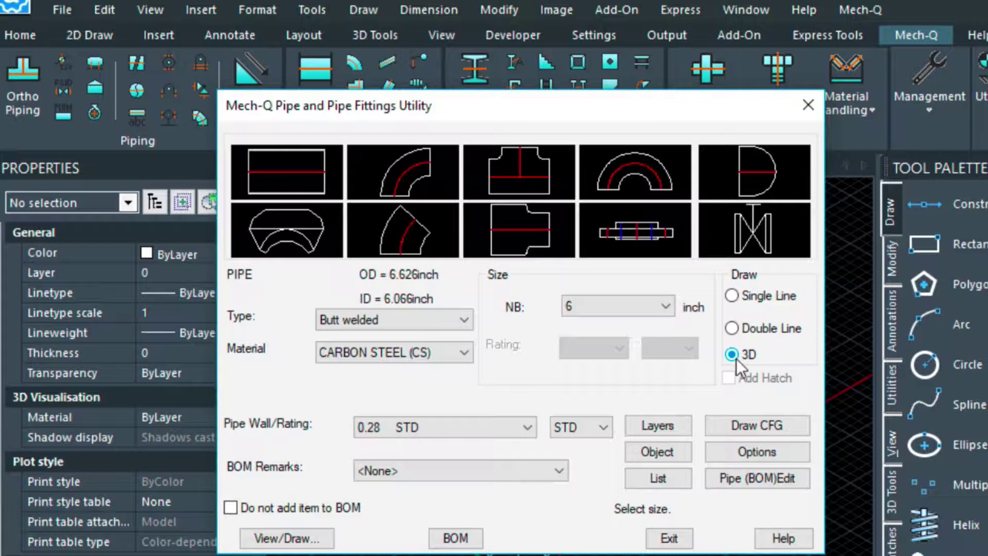
Set the pipe's nominal bore to 12 inch, giving OD 12.75 inch and ID 12.002 inch
{"action": "left_click", "coordinate": [640, 306]}
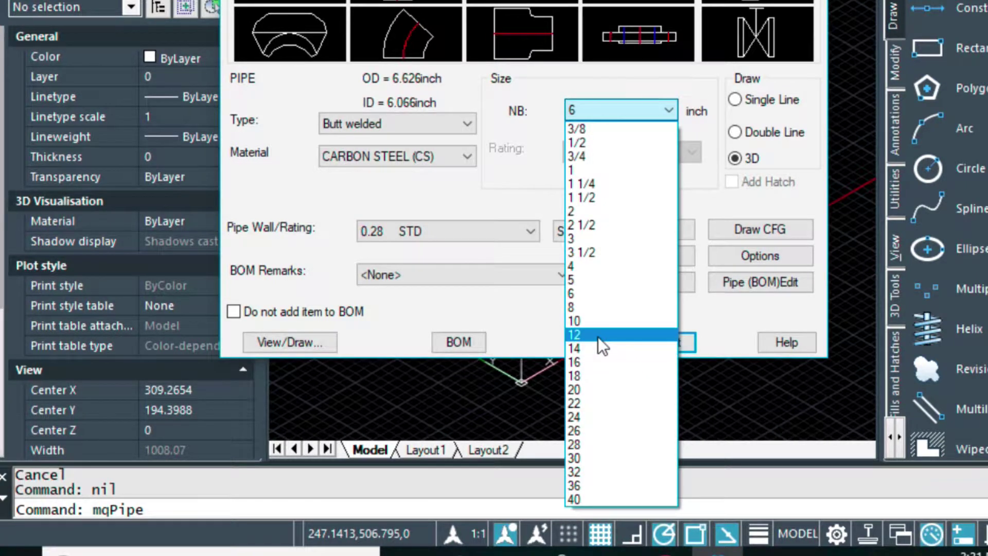
{"action": "left_click", "coordinate": [597, 336]}
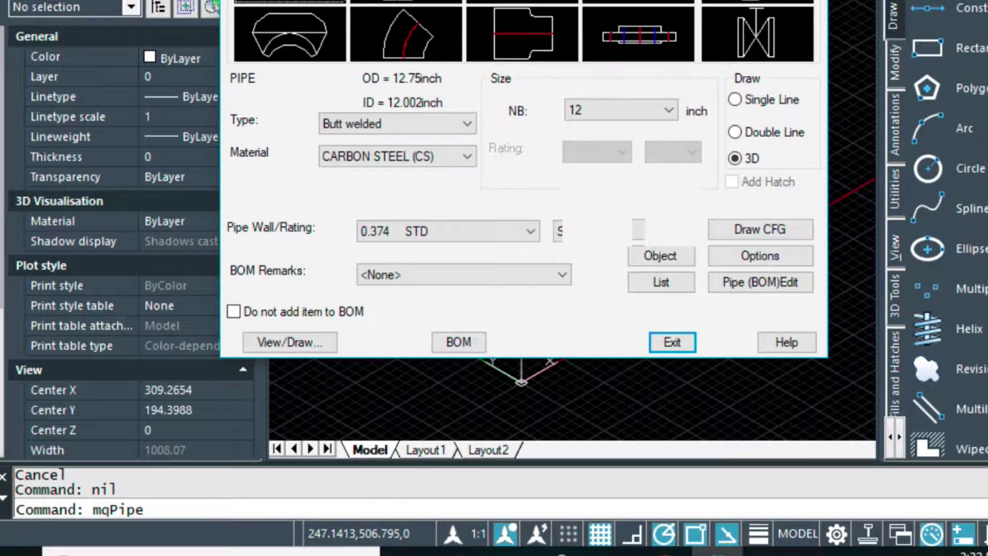
Start placing the pipe at a picked install point with polar tracking turned on
{"action": "left_click", "coordinate": [273, 343]}
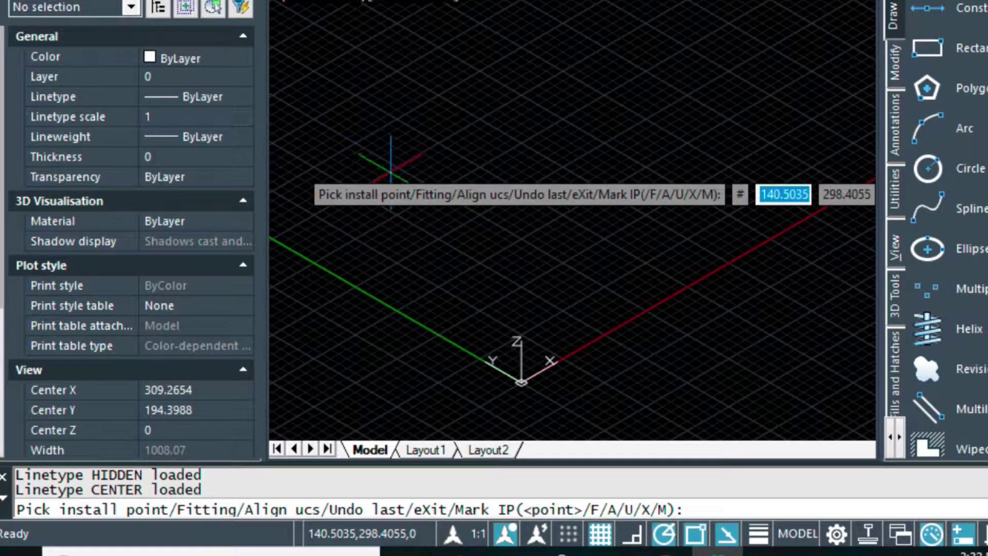
{"action": "left_click", "coordinate": [392, 174]}
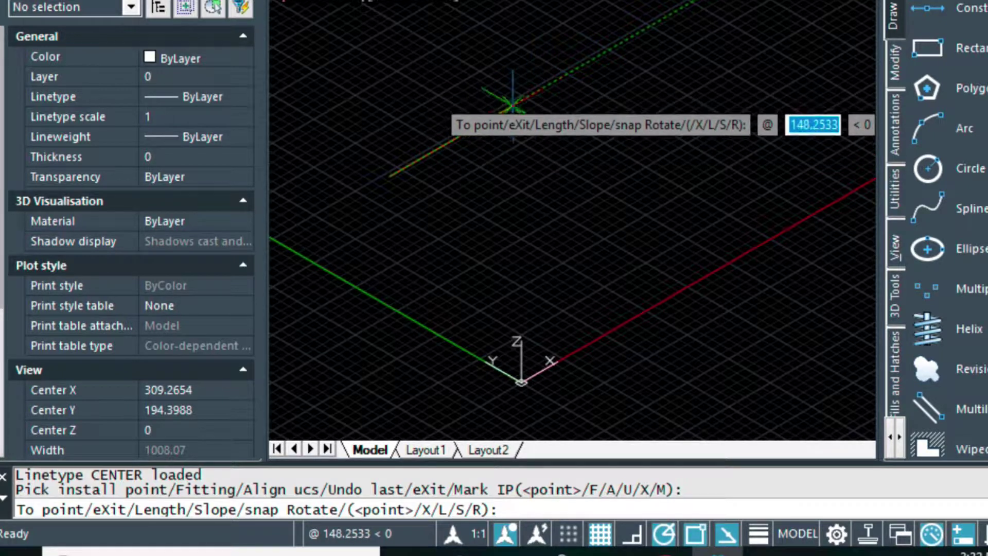
{"action": "left_click", "coordinate": [663, 536]}
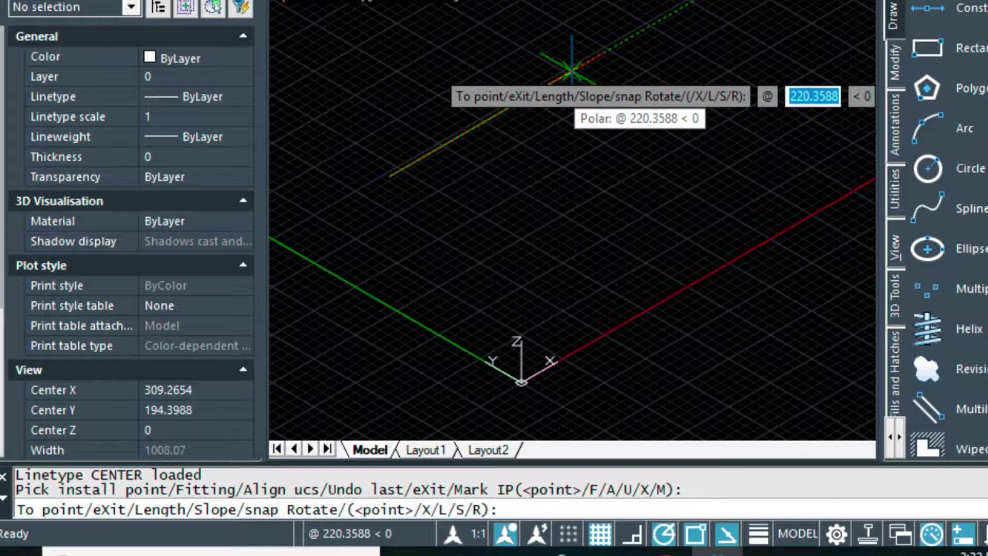
Draw two 20-unit pipe legs joined by an elbow and close the pipe utility
{"action": "type", "text": "20"}
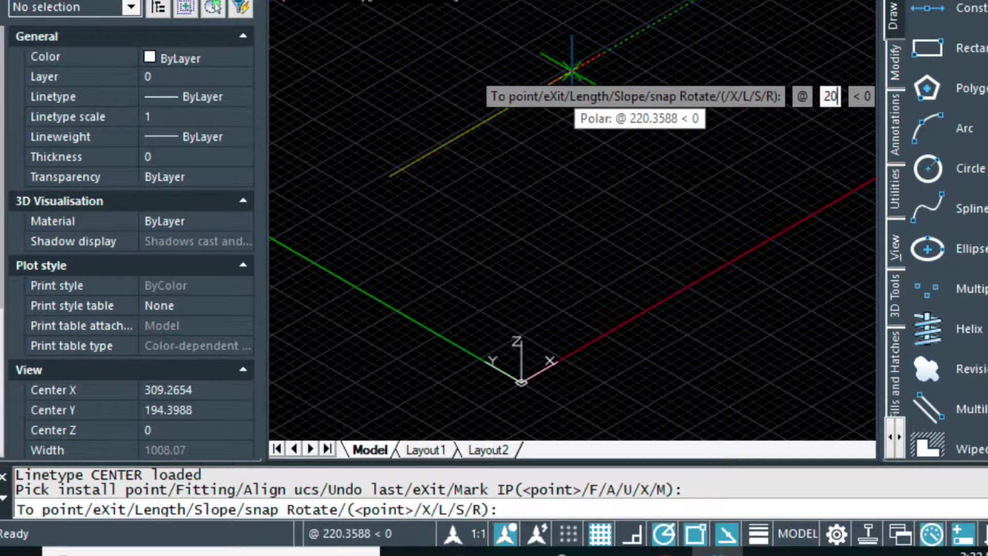
{"action": "key", "text": "Return"}
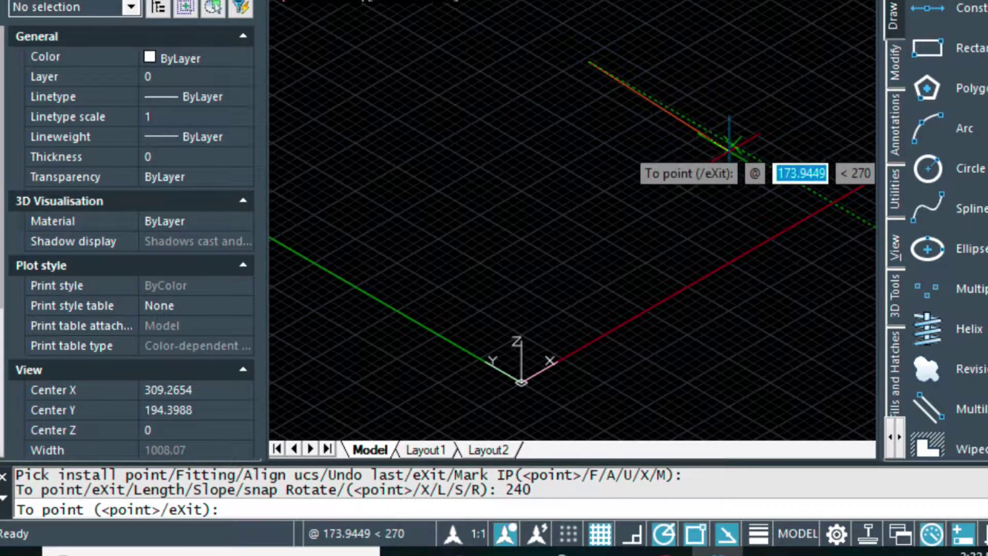
{"action": "type", "text": "20"}
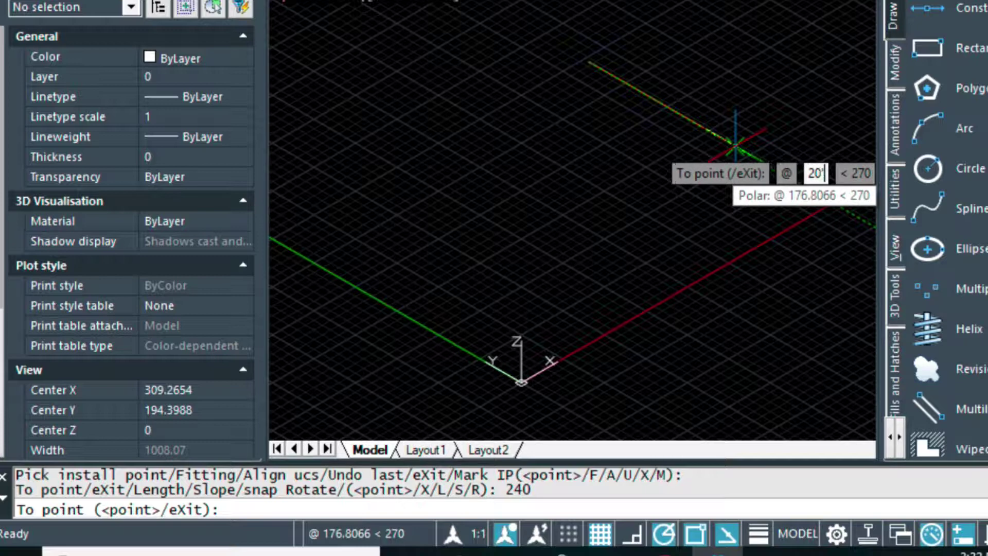
{"action": "key", "text": "Return"}
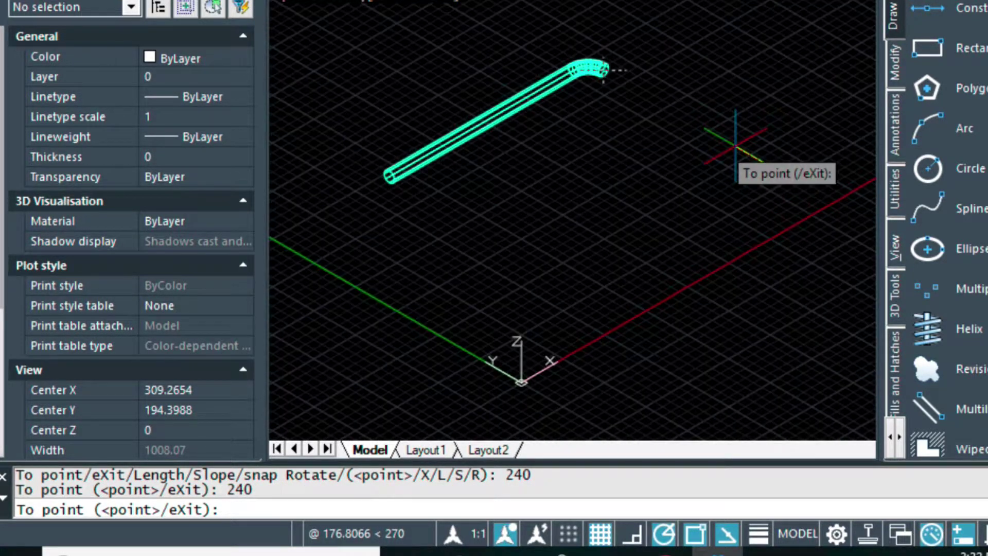
{"action": "left_click", "coordinate": [736, 147]}
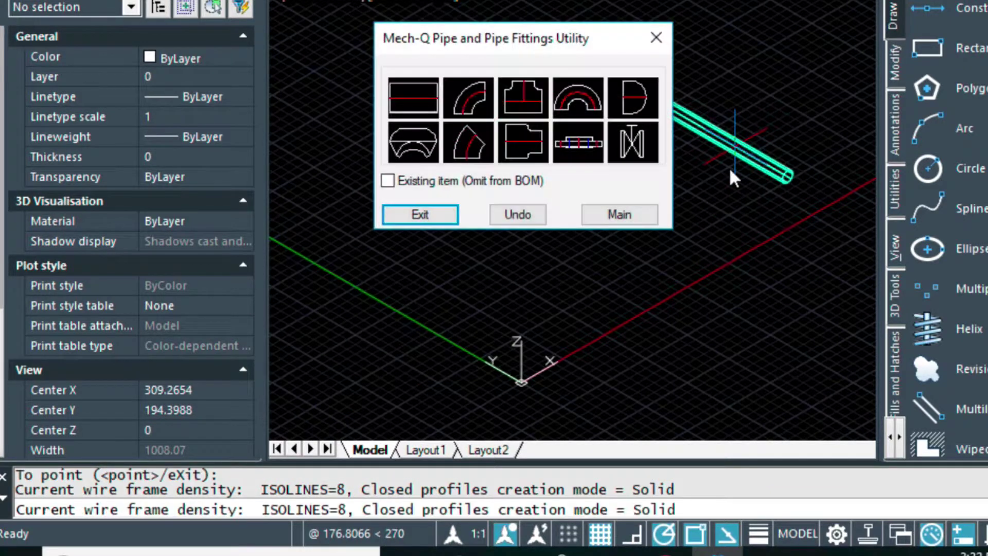
{"action": "left_click", "coordinate": [656, 38]}
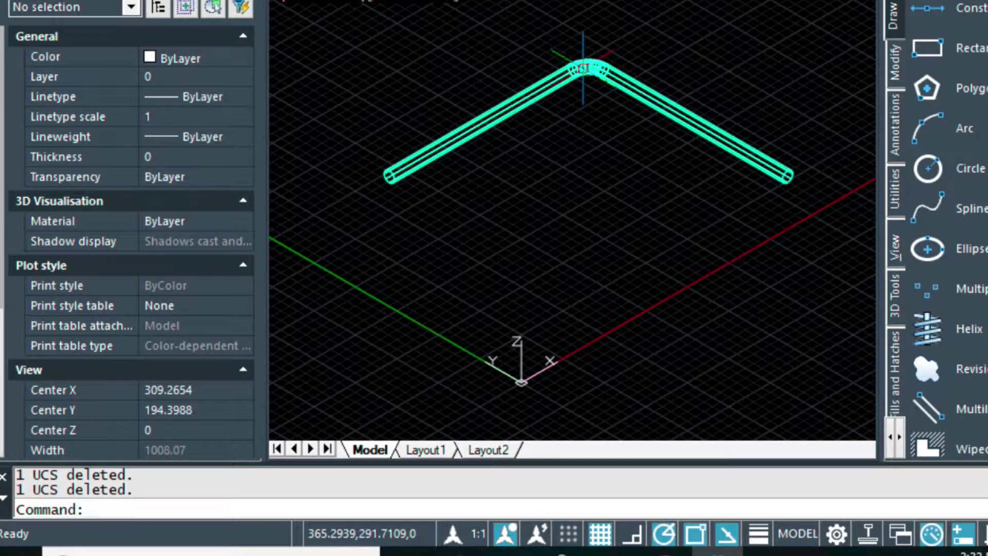
Zoom and pan the view to centre on the pipe run's free right end
{"action": "scroll", "coordinate": [582, 68], "scroll_direction": "up", "scroll_amount": 5}
{"action": "scroll", "coordinate": [582, 69], "scroll_direction": "down", "scroll_amount": 2}
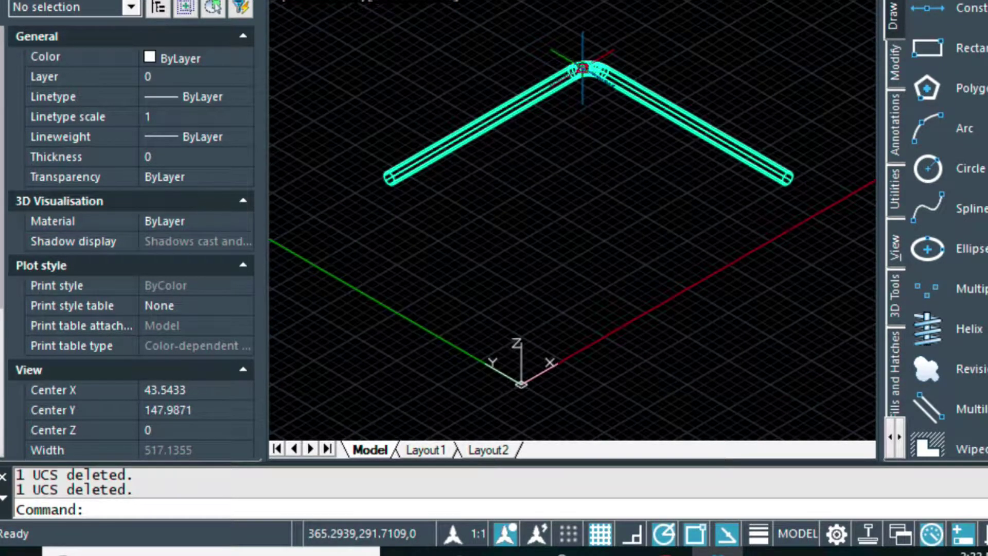
{"action": "key", "text": "Escape"}
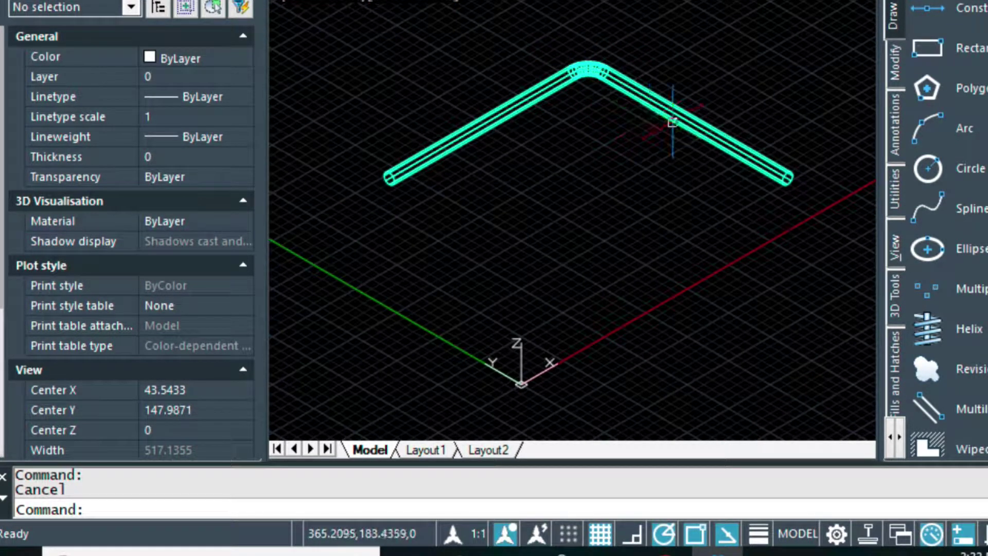
{"action": "middle_click_drag", "start_coordinate": [672, 117], "coordinate": [623, 133]}
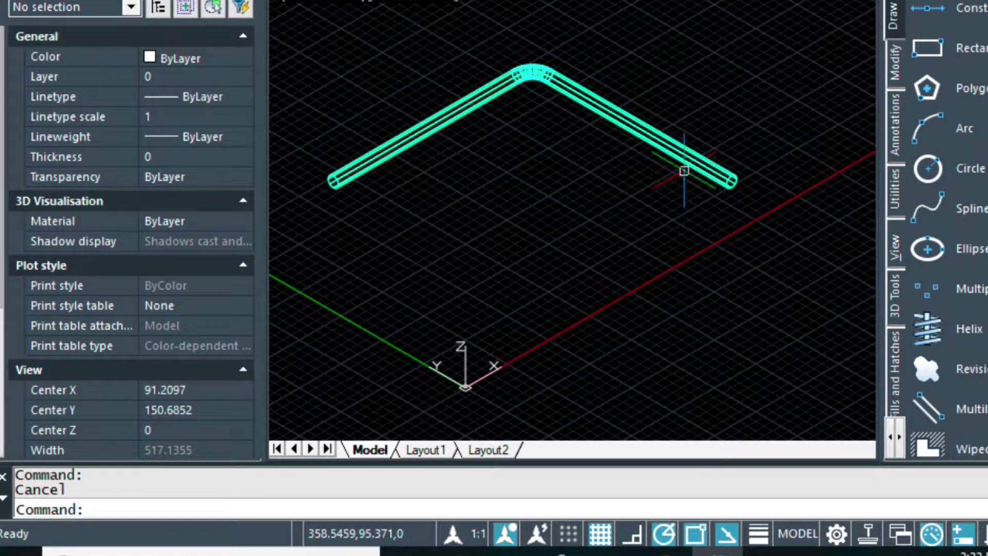
{"action": "scroll", "coordinate": [712, 213], "scroll_direction": "up", "scroll_amount": 2}
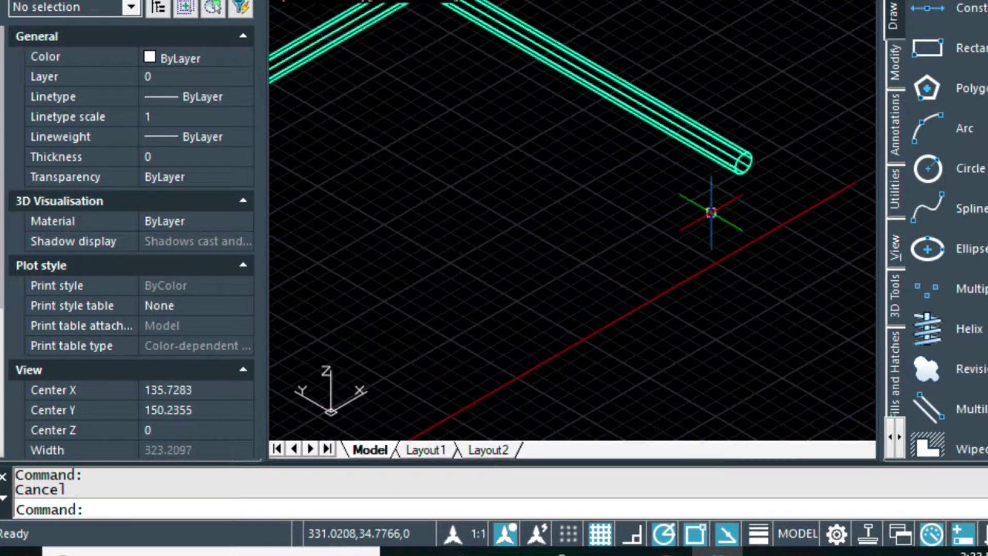
{"action": "middle_click_drag", "start_coordinate": [764, 130], "coordinate": [719, 237]}
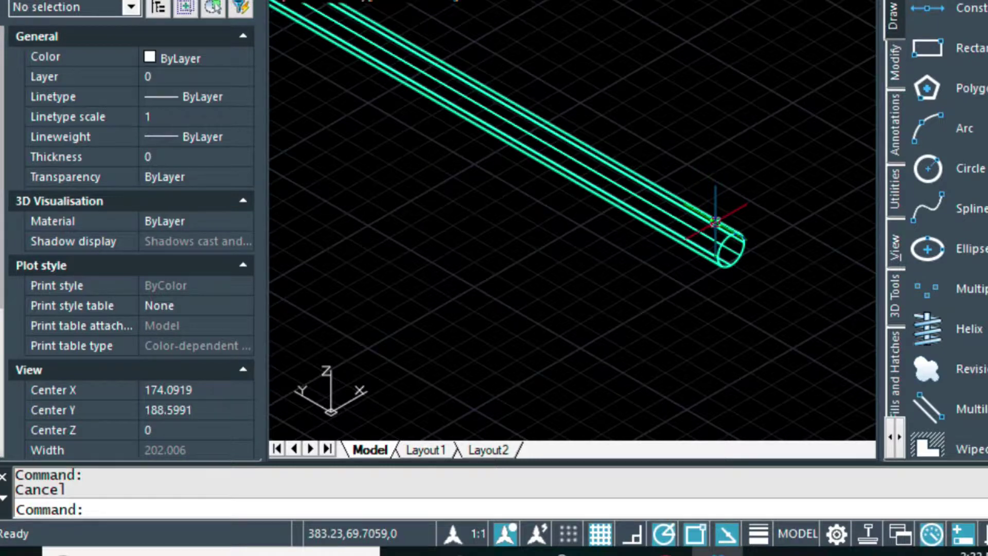
{"action": "scroll", "coordinate": [716, 221], "scroll_direction": "down", "scroll_amount": 2}
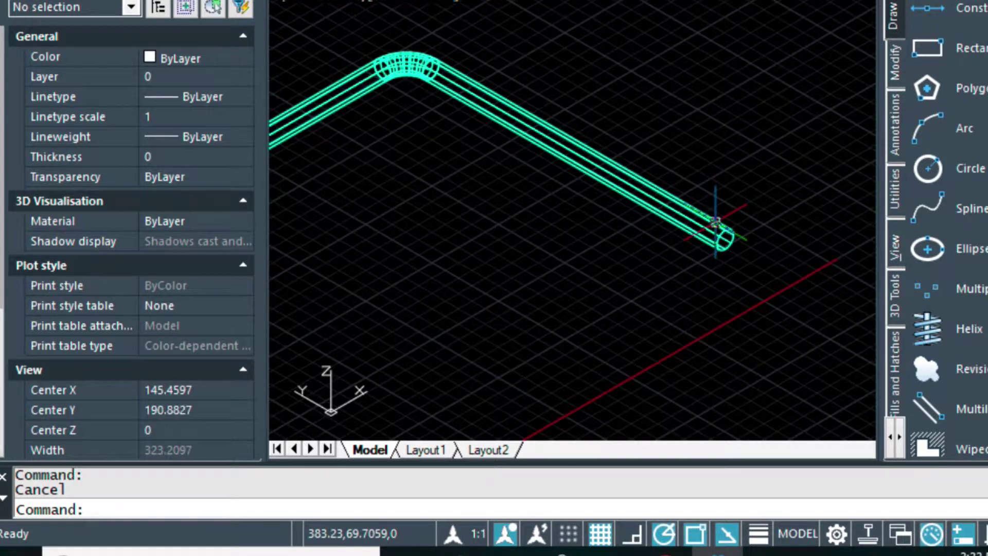
Add Node to the Endpoint, Center and Intersection entity snaps in Esnap Settings
{"action": "right_click", "coordinate": [693, 537]}
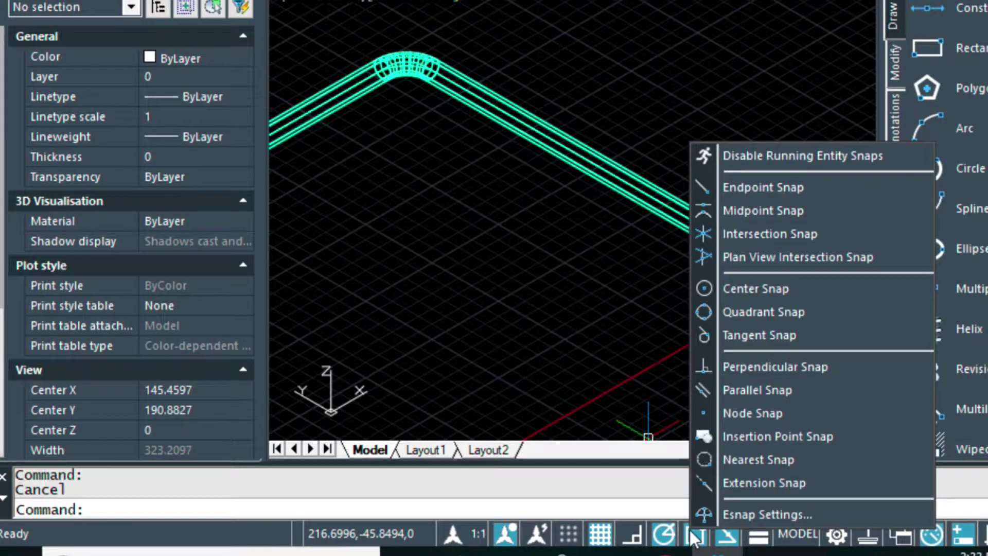
{"action": "left_click", "coordinate": [733, 512]}
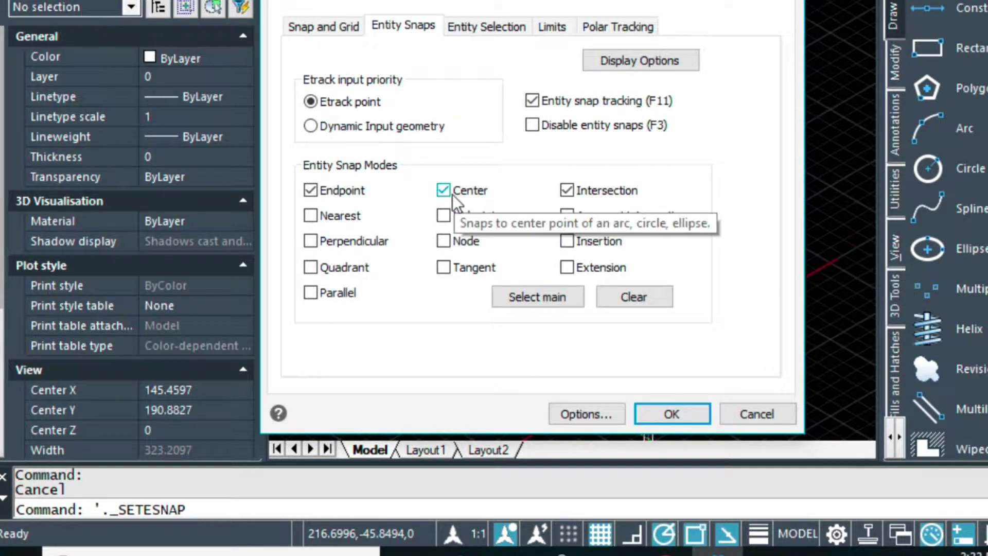
{"action": "left_click", "coordinate": [442, 241]}
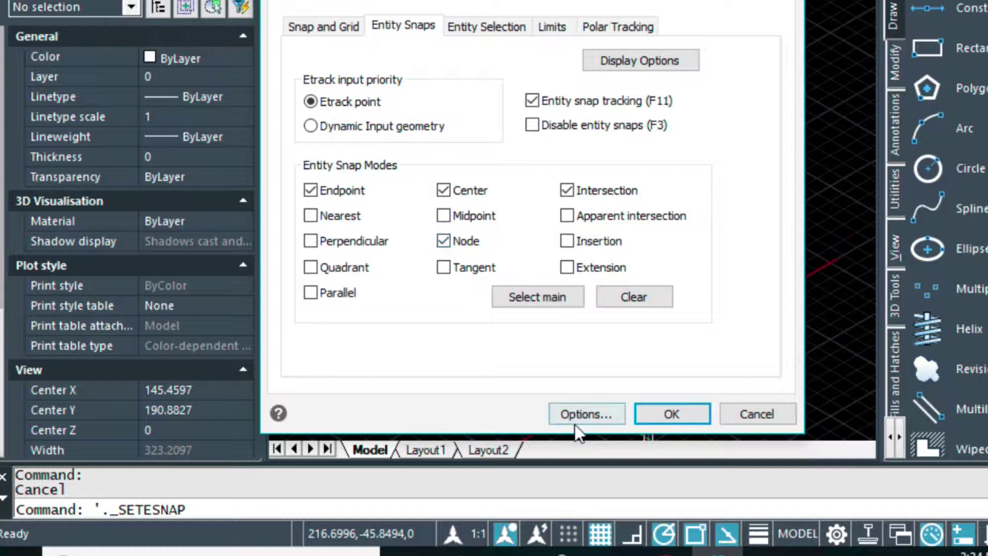
{"action": "left_click", "coordinate": [671, 414]}
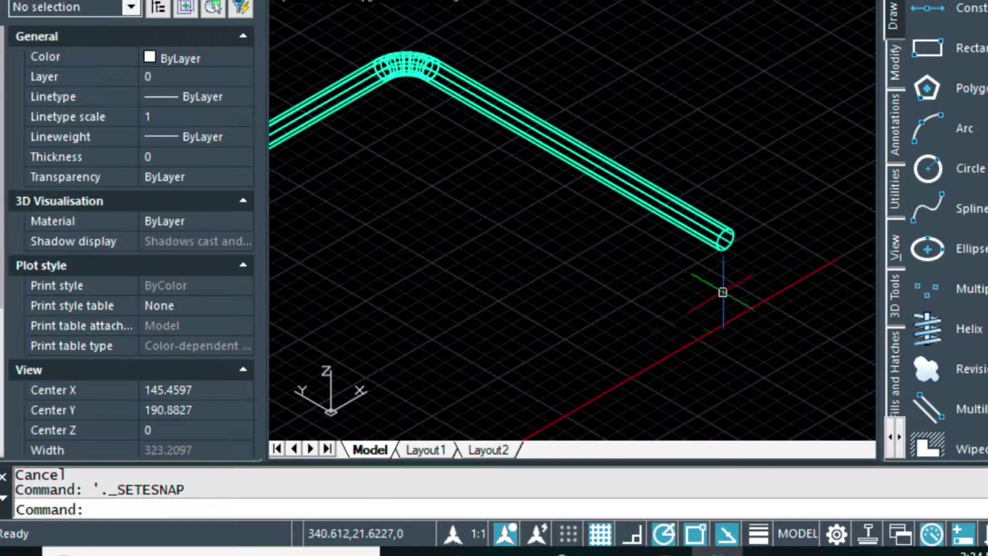
Place a 90-degree elbow at the pipe end's centre, set its rotation, then exit the utility
{"action": "scroll", "coordinate": [731, 278], "scroll_direction": "up", "scroll_amount": 3}
{"action": "middle_click_drag", "start_coordinate": [730, 265], "coordinate": [591, 265]}
{"action": "scroll", "coordinate": [590, 265], "scroll_direction": "up", "scroll_amount": 4}
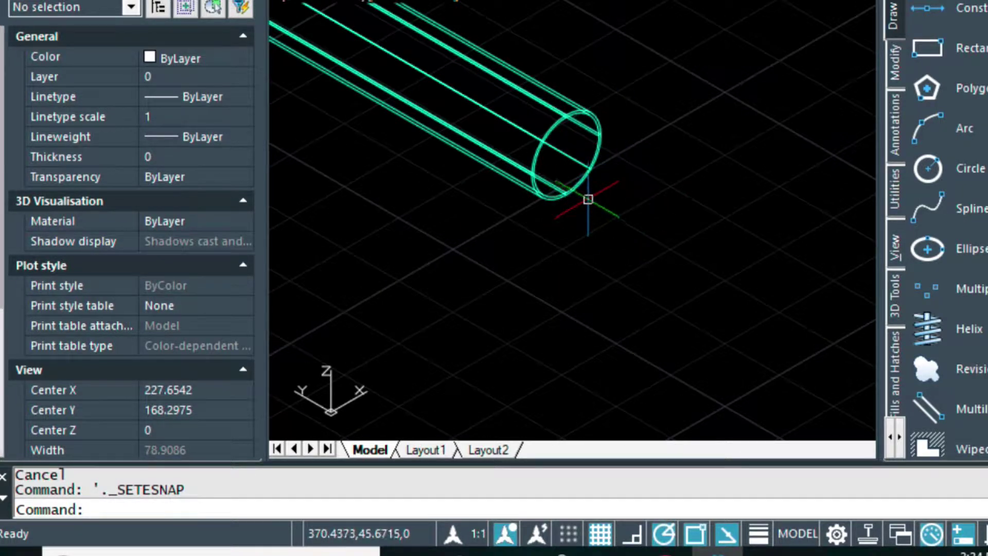
{"action": "key", "text": "Escape"}
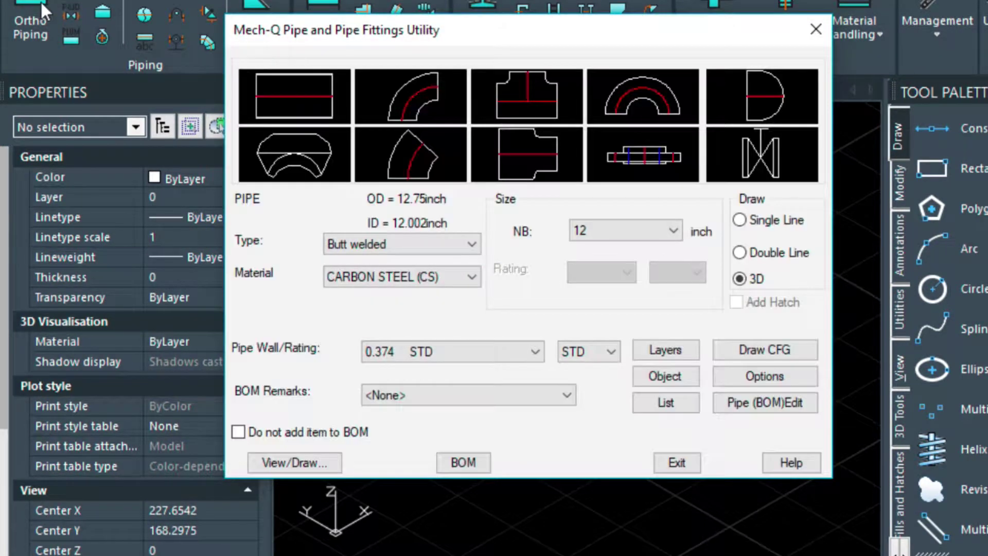
{"action": "left_click", "coordinate": [407, 100]}
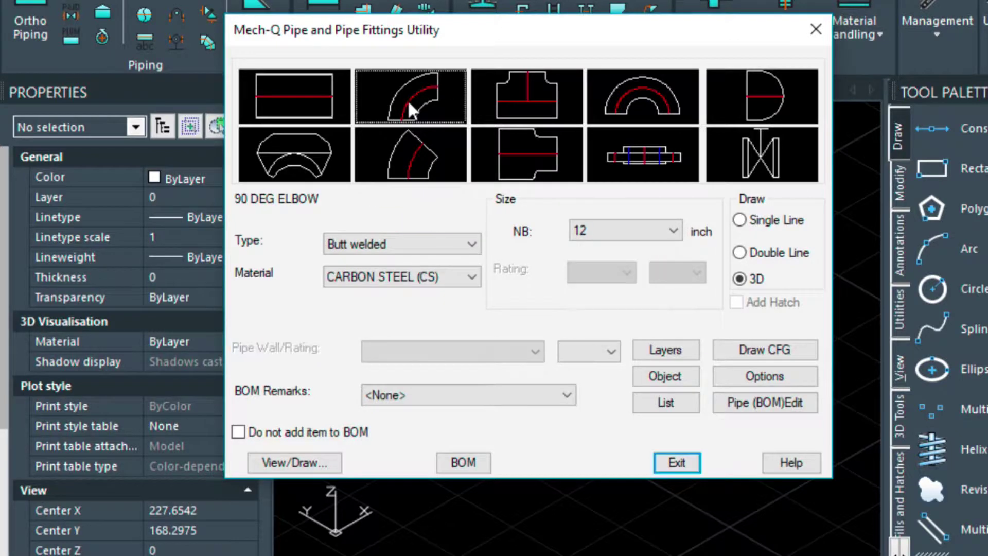
{"action": "left_click", "coordinate": [319, 460]}
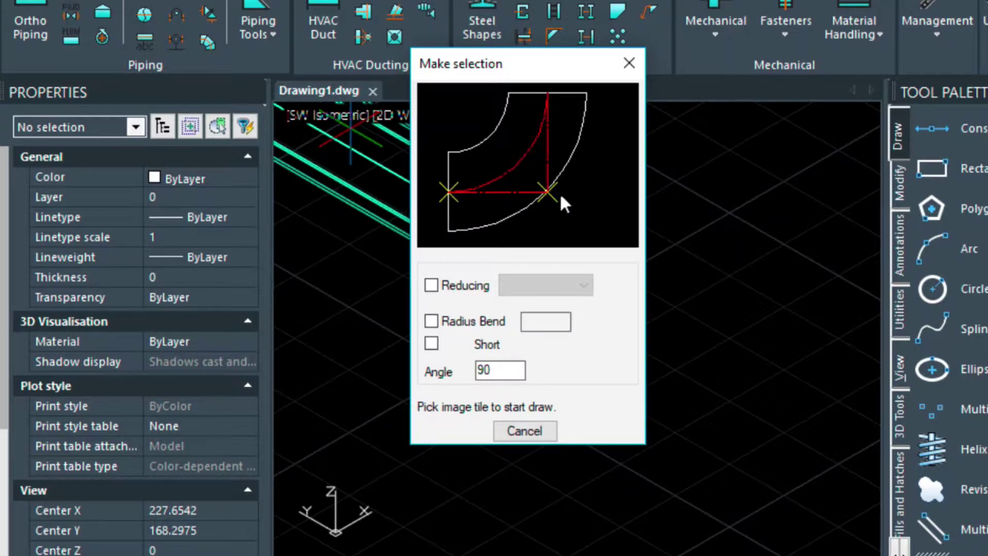
{"action": "left_click", "coordinate": [449, 190]}
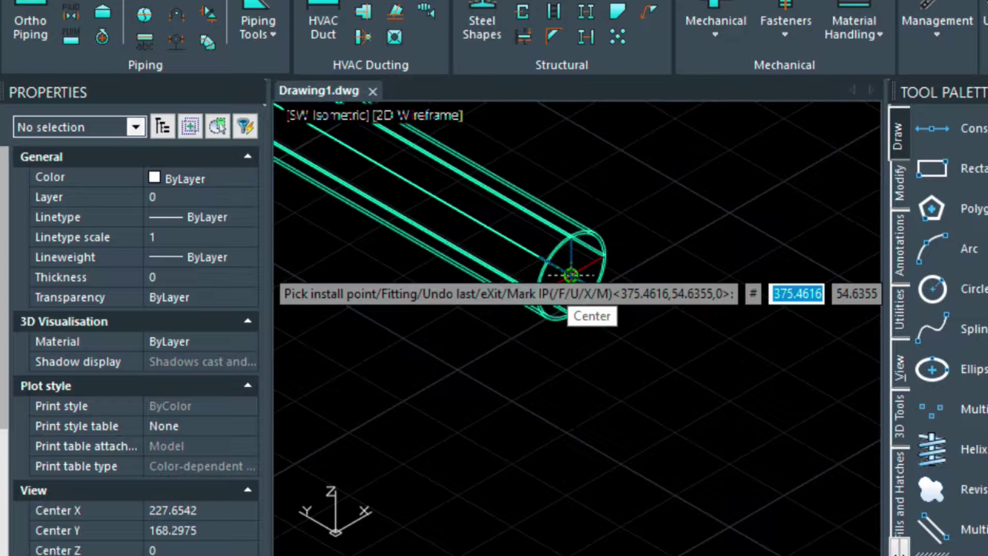
{"action": "left_click", "coordinate": [571, 276]}
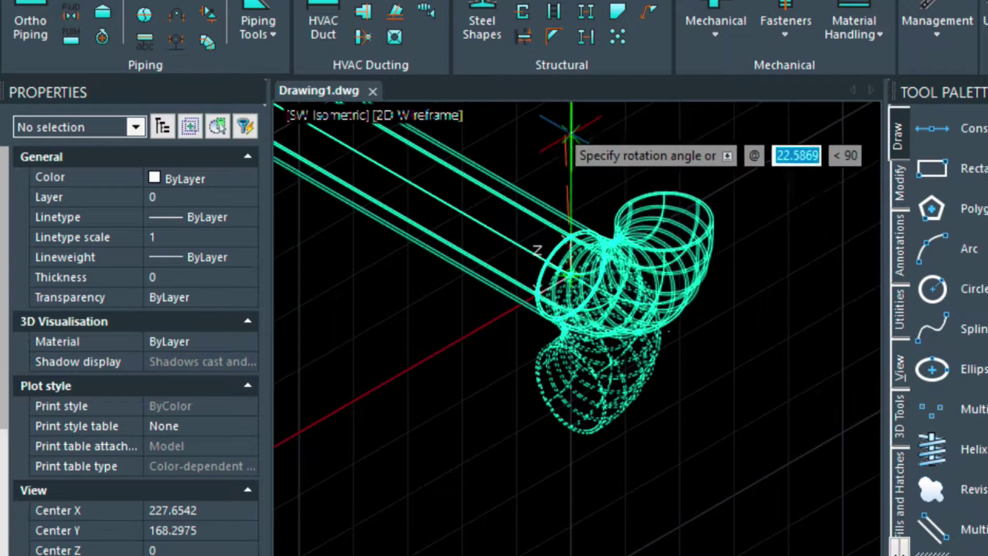
{"action": "left_click", "coordinate": [571, 128]}
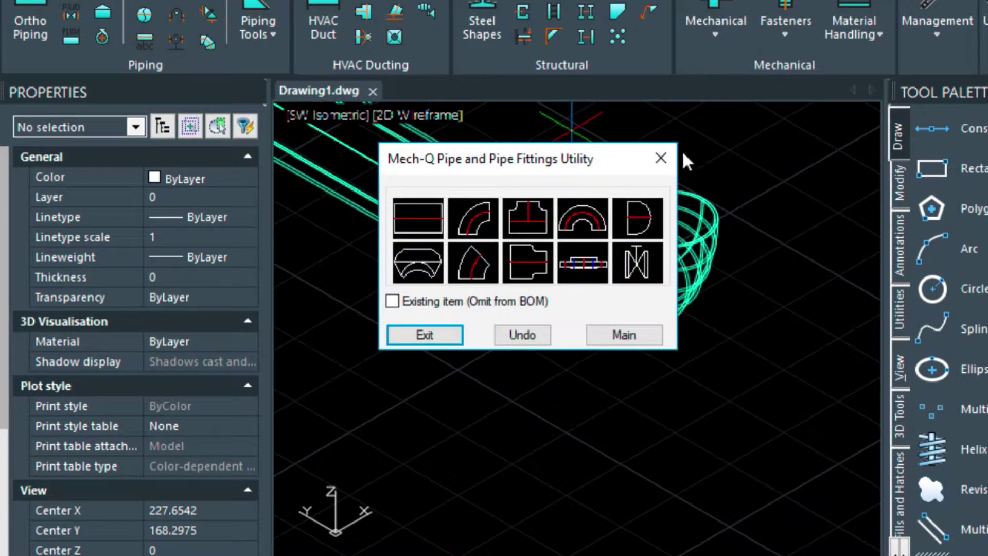
{"action": "left_click", "coordinate": [661, 158]}
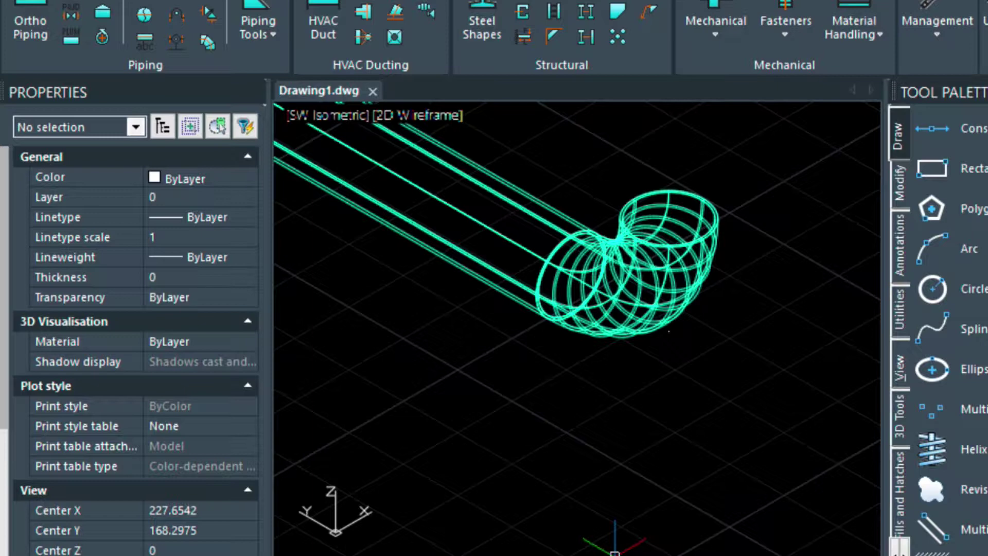
Apply Endpoint, Center, Node and Intersection as the active entity snaps
{"action": "right_click", "coordinate": [695, 268], "text": "shift"}
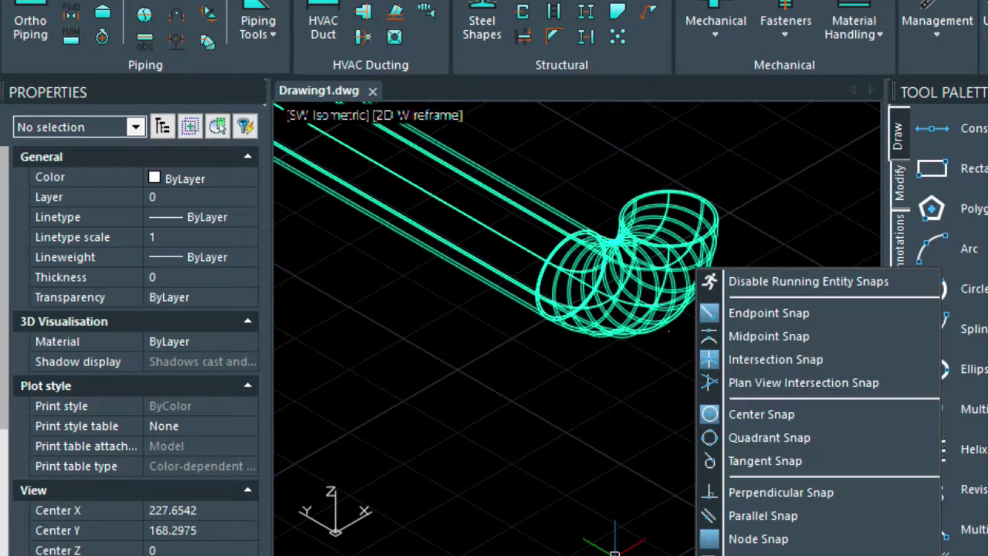
{"action": "left_click", "coordinate": [772, 553]}
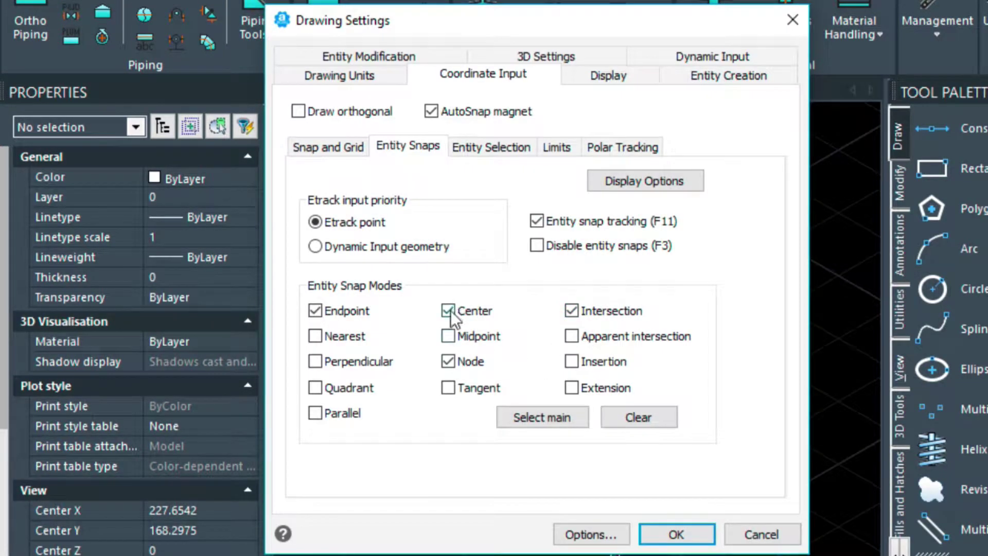
{"action": "left_click", "coordinate": [675, 534]}
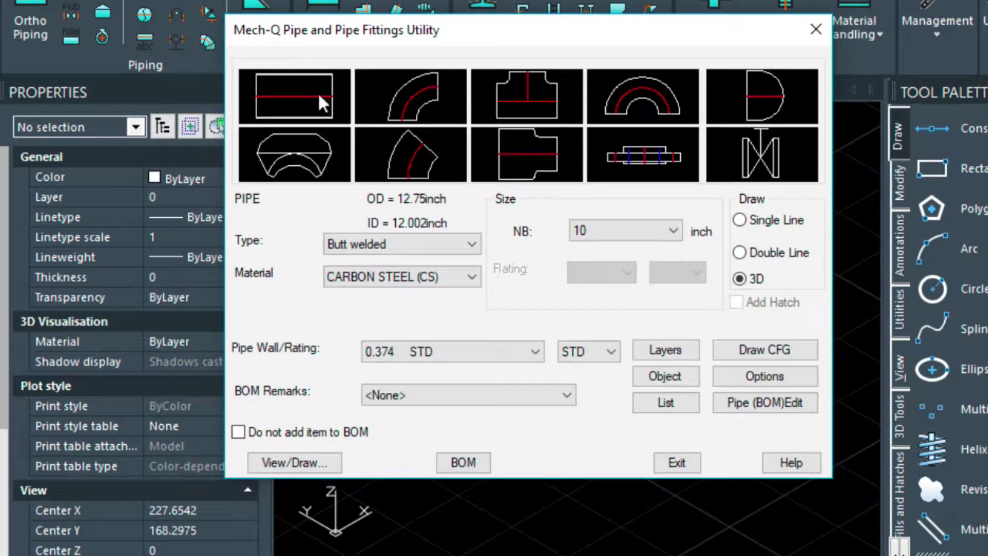
Choose straight pipe and set the new run's install point at the elbow's open end
{"action": "left_click", "coordinate": [321, 103]}
{"action": "left_click", "coordinate": [296, 462]}
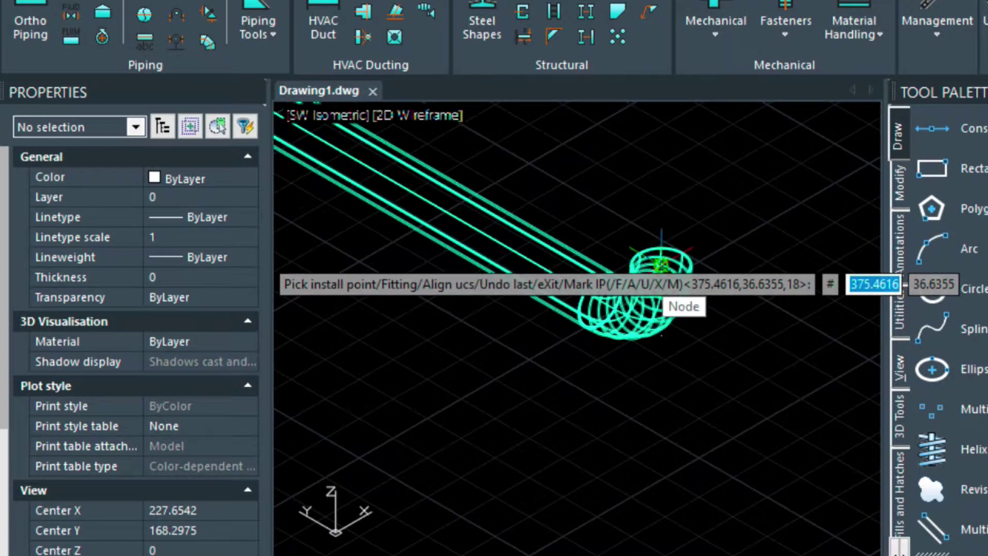
{"action": "left_click", "coordinate": [662, 264]}
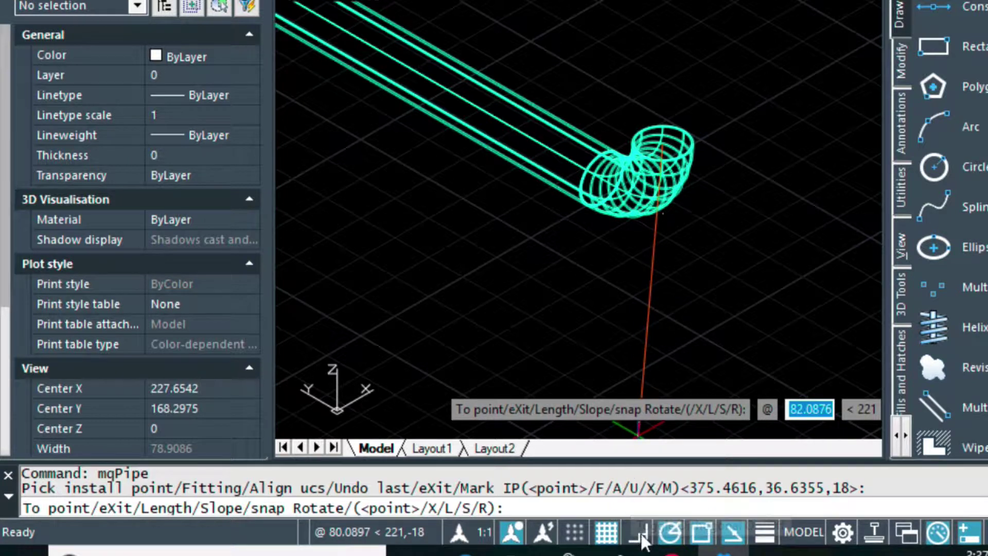
With Ortho on, draw a 1' vertical pipe riser from the elbow and end the command
{"action": "left_click", "coordinate": [639, 532]}
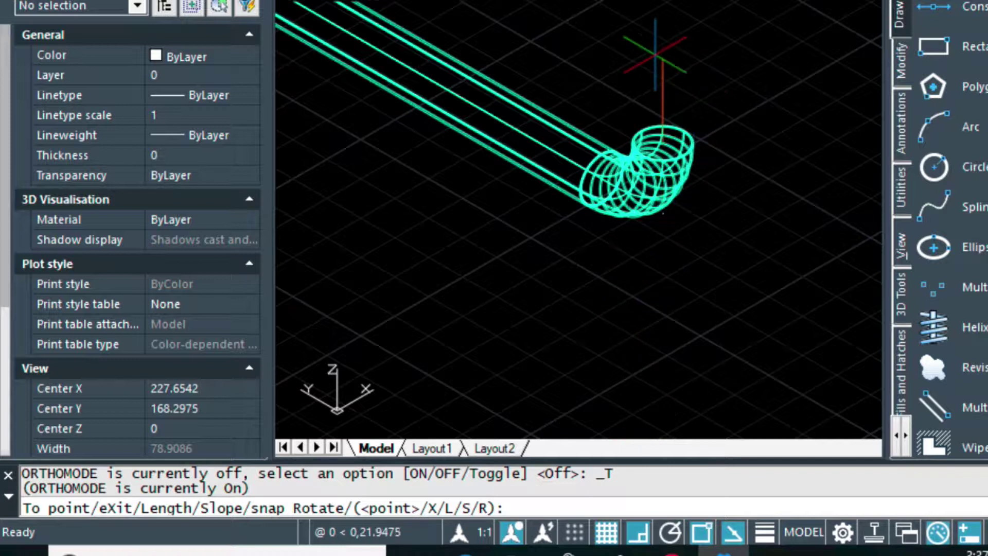
{"action": "type", "text": "1'"}
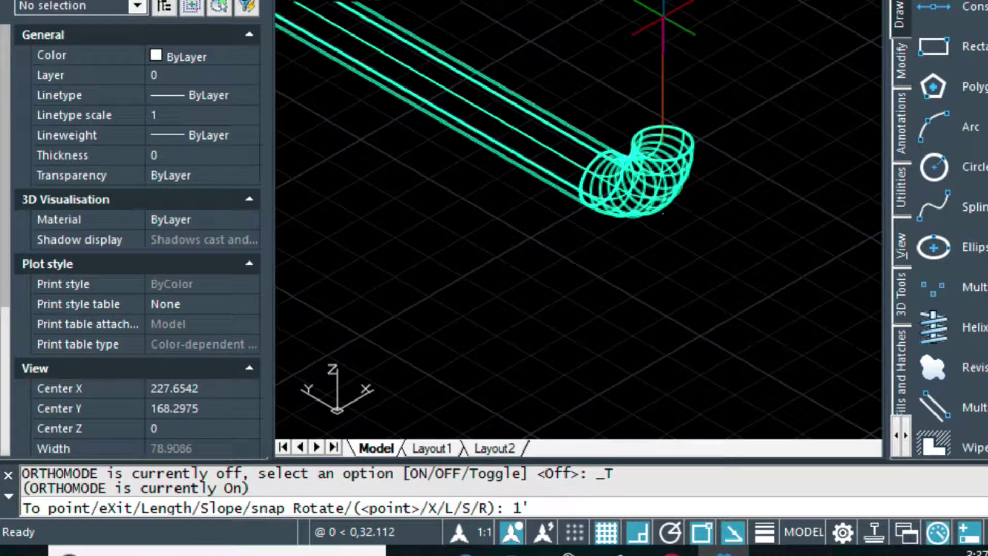
{"action": "key", "text": "Return"}
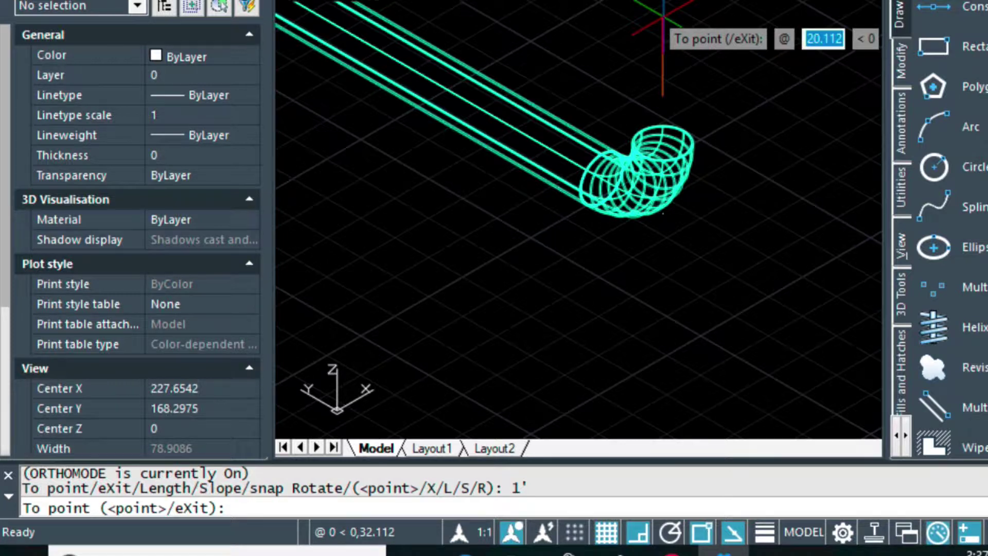
{"action": "key", "text": "Return"}
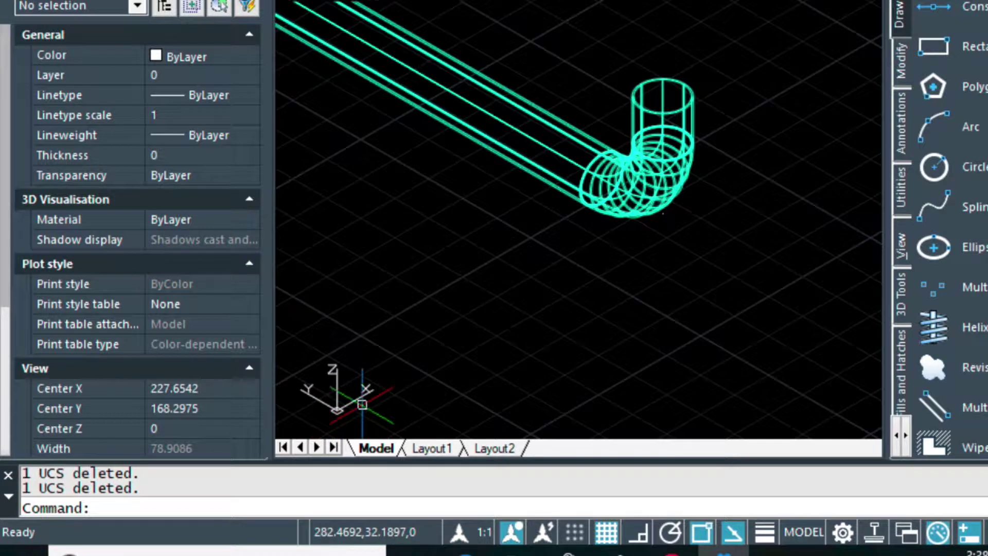
{"action": "key", "text": "Escape"}
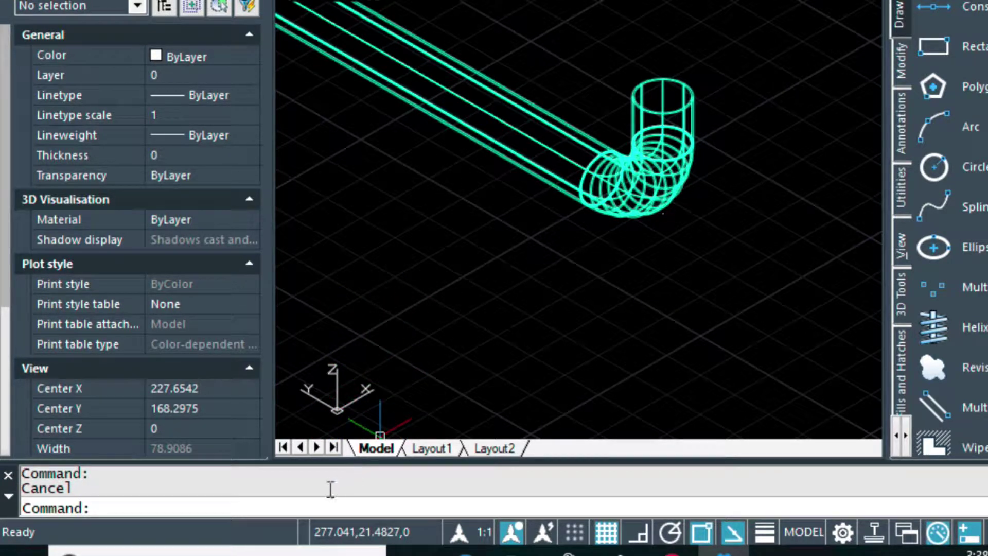
Reset the UCS to World and pan to recentre the pipe model
{"action": "type", "text": "UCS"}
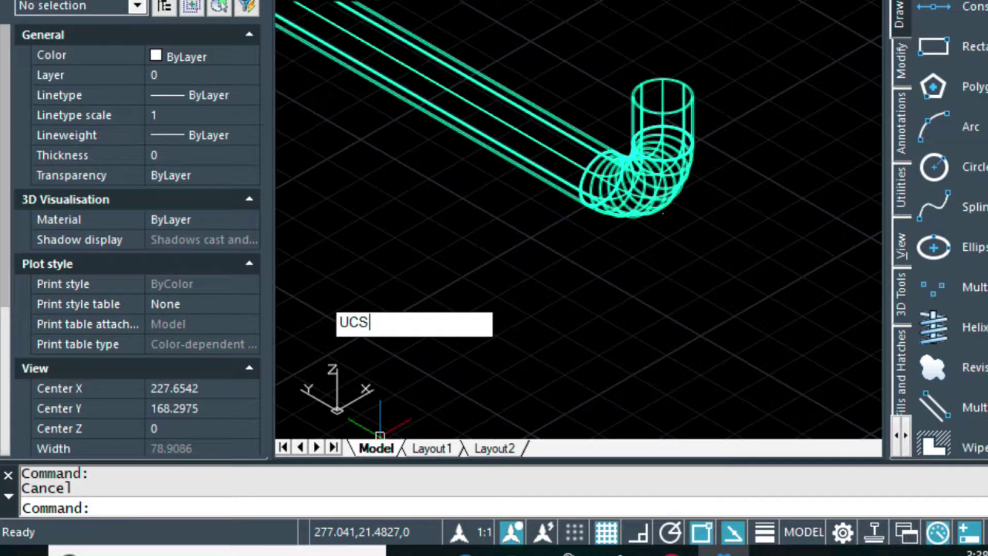
{"action": "key", "text": "Return"}
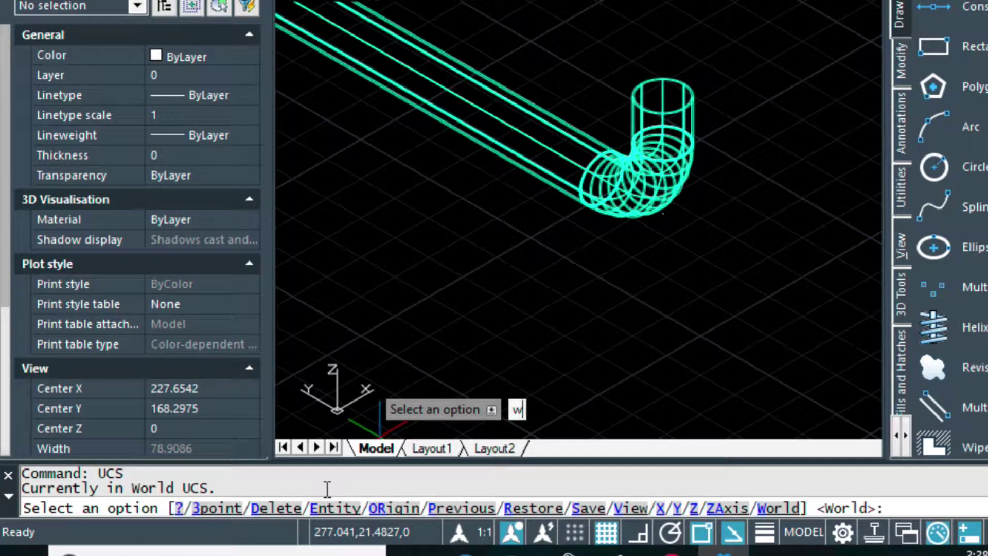
{"action": "key", "text": "Return"}
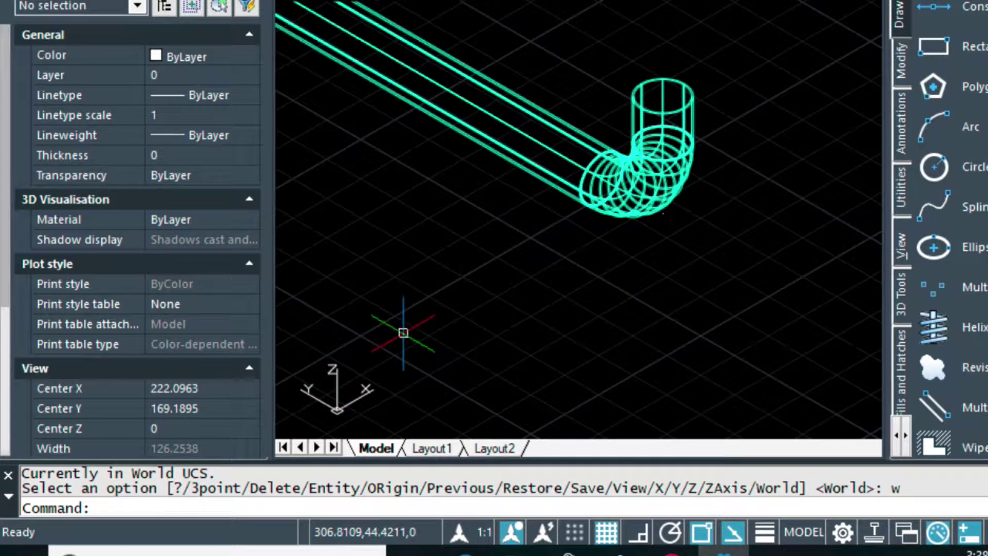
{"action": "middle_click_drag", "start_coordinate": [526, 120], "coordinate": [475, 160]}
{"action": "key", "text": "Escape"}
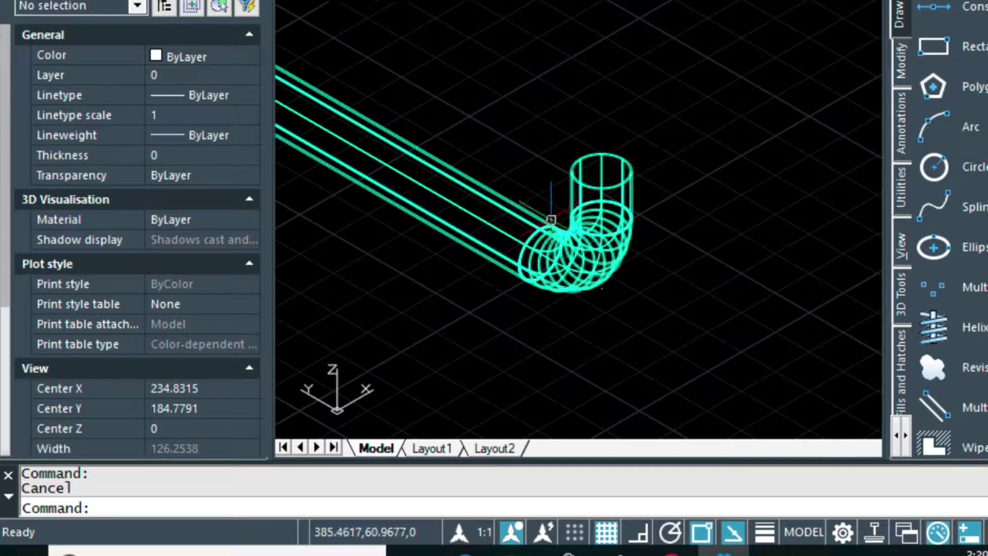
With polar tracking on, insert a tee fitting above the elbow's riser, rotated 270 degrees
{"action": "left_click", "coordinate": [671, 533]}
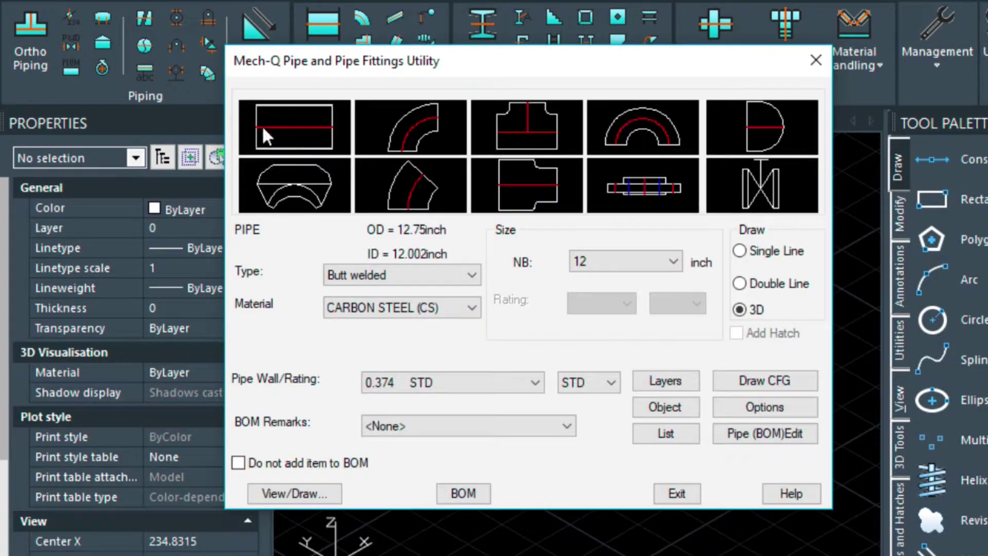
{"action": "left_click", "coordinate": [534, 132]}
{"action": "left_click", "coordinate": [308, 495]}
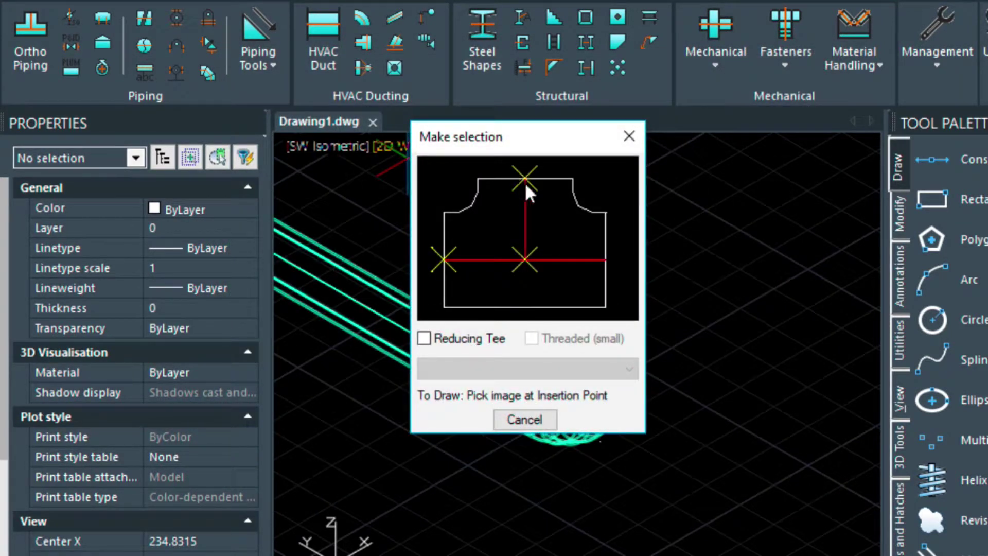
{"action": "left_click", "coordinate": [521, 172]}
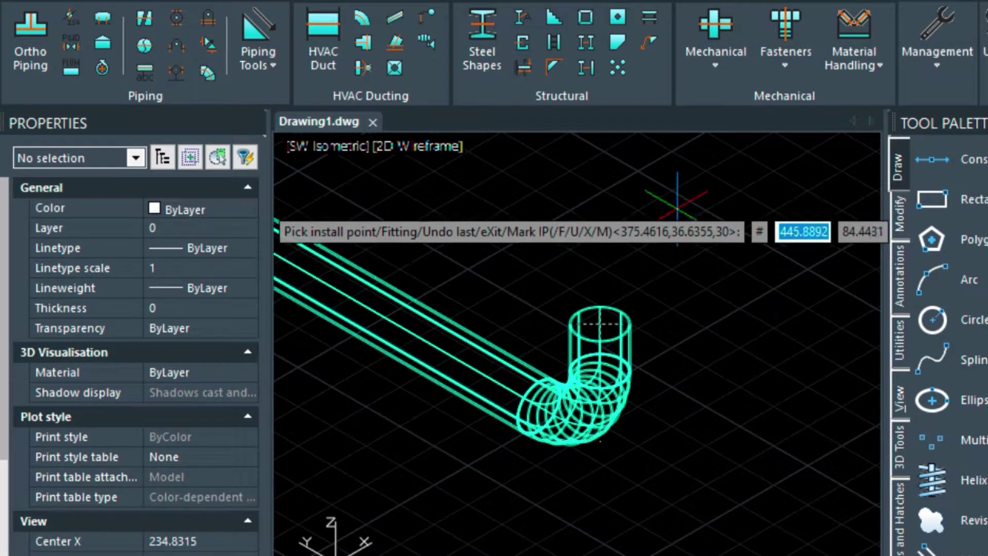
{"action": "left_click", "coordinate": [685, 199]}
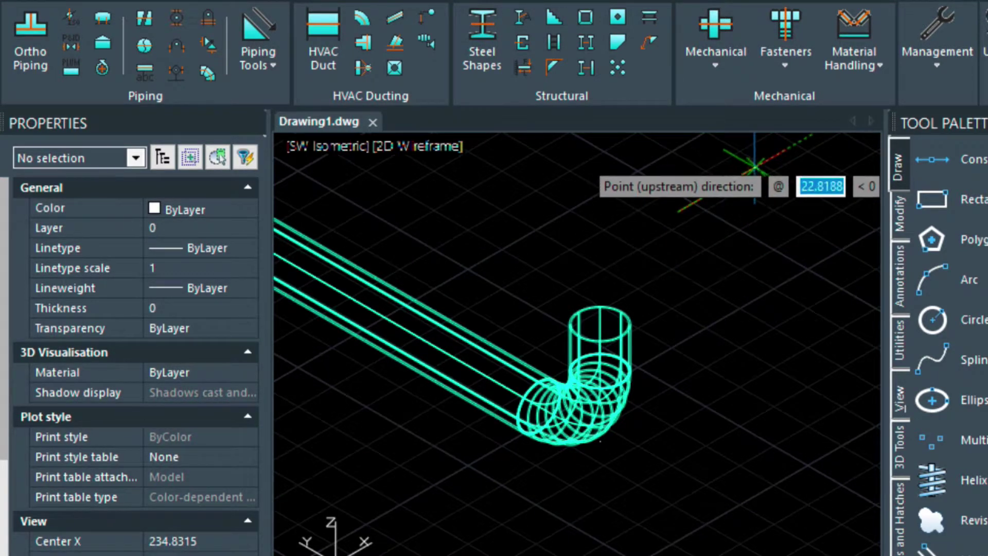
{"action": "left_click", "coordinate": [754, 166]}
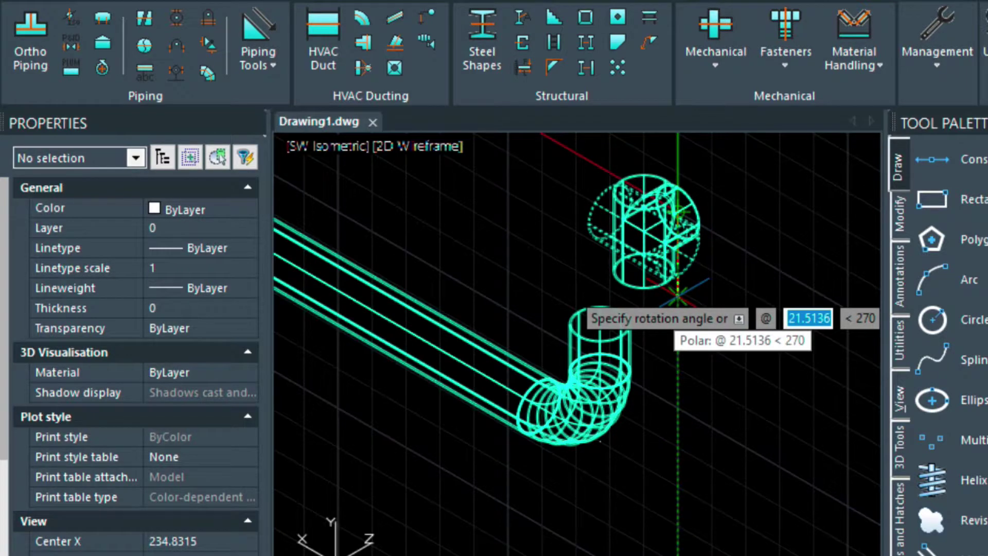
{"action": "left_click", "coordinate": [678, 295]}
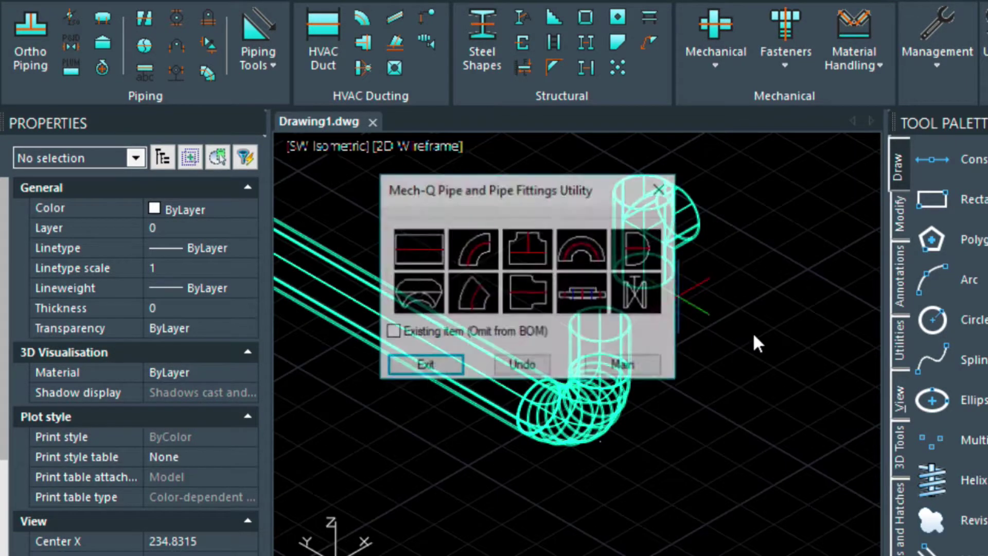
{"action": "left_click", "coordinate": [665, 191]}
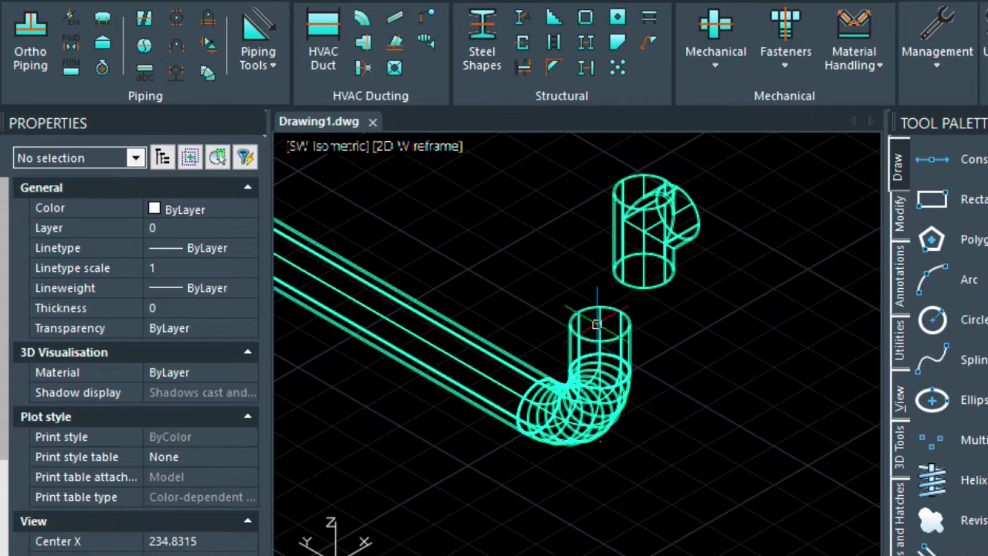
Stretch the tee's base grip down onto the top of the upright pipe
{"action": "left_click", "coordinate": [661, 278]}
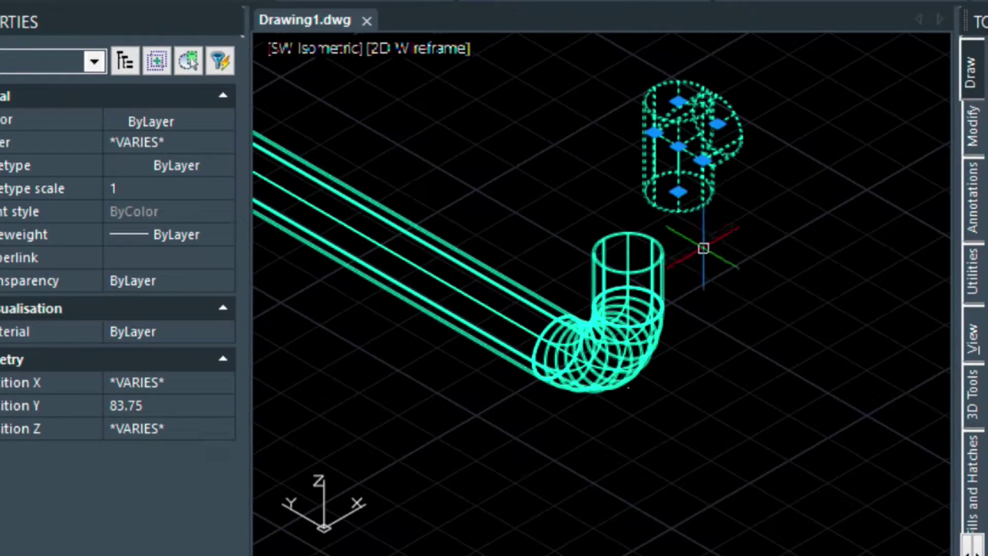
{"action": "scroll", "coordinate": [703, 249], "scroll_direction": "up", "scroll_amount": 2}
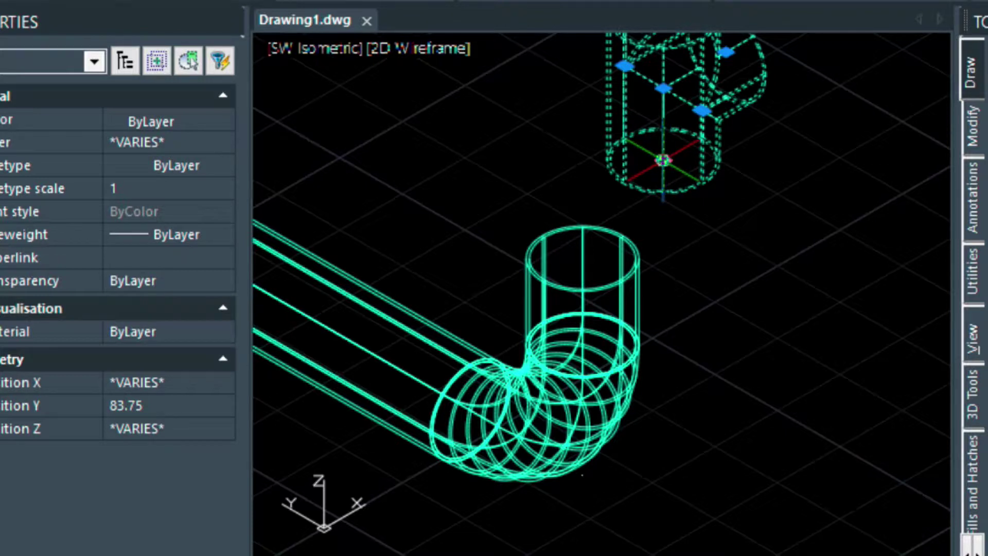
{"action": "left_click", "coordinate": [663, 161]}
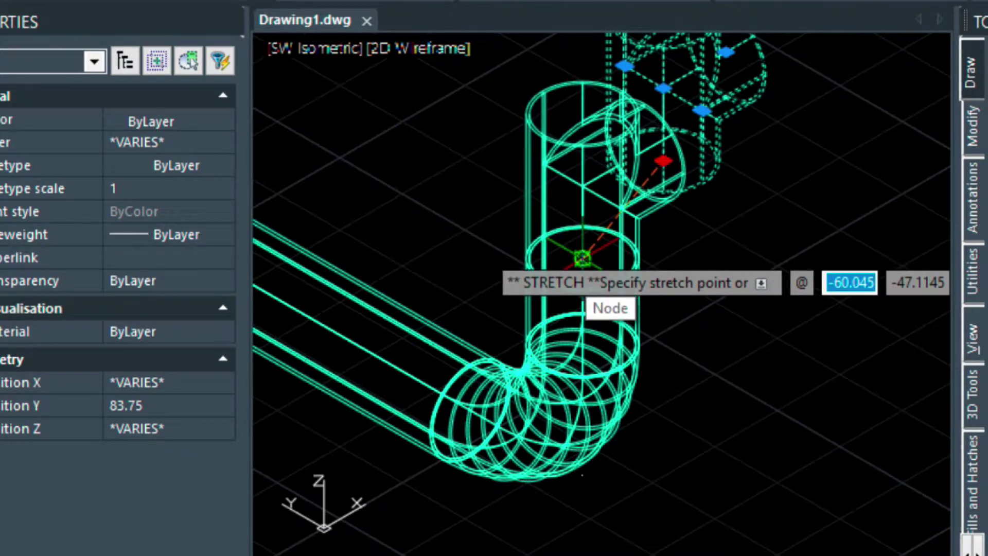
{"action": "left_click", "coordinate": [582, 257]}
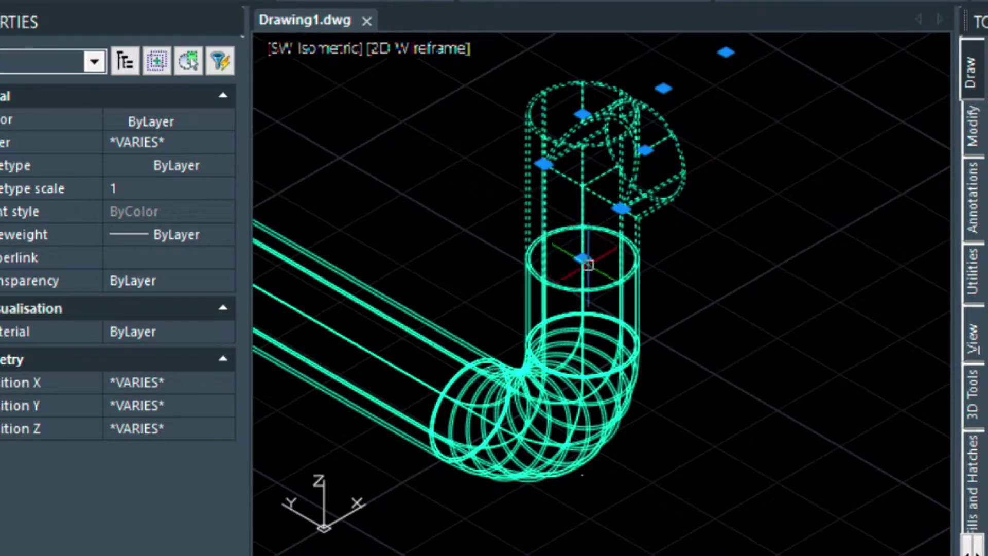
{"action": "key", "text": "Escape"}
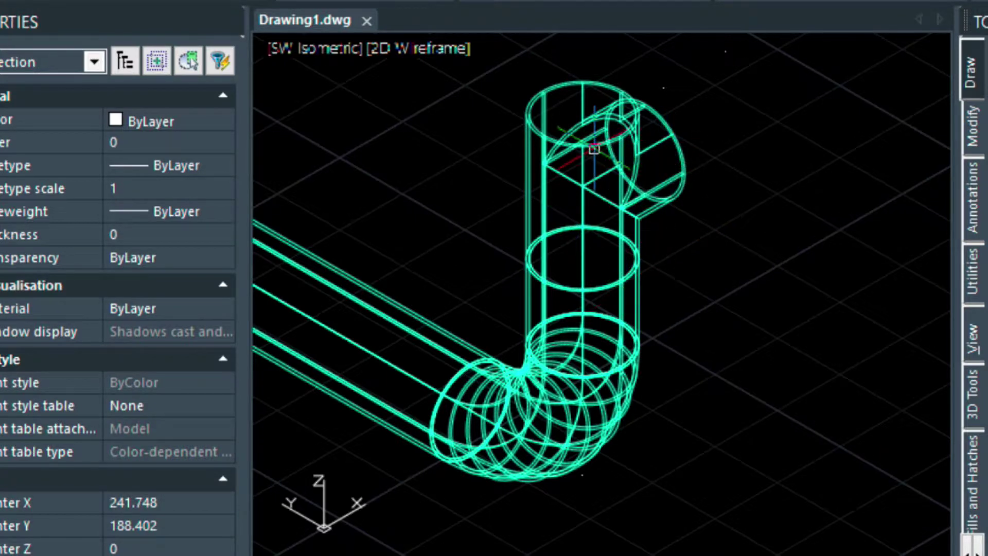
Reframe the view, reselect the tee and pick its centre grip
{"action": "scroll", "coordinate": [595, 150], "scroll_direction": "down", "scroll_amount": 2}
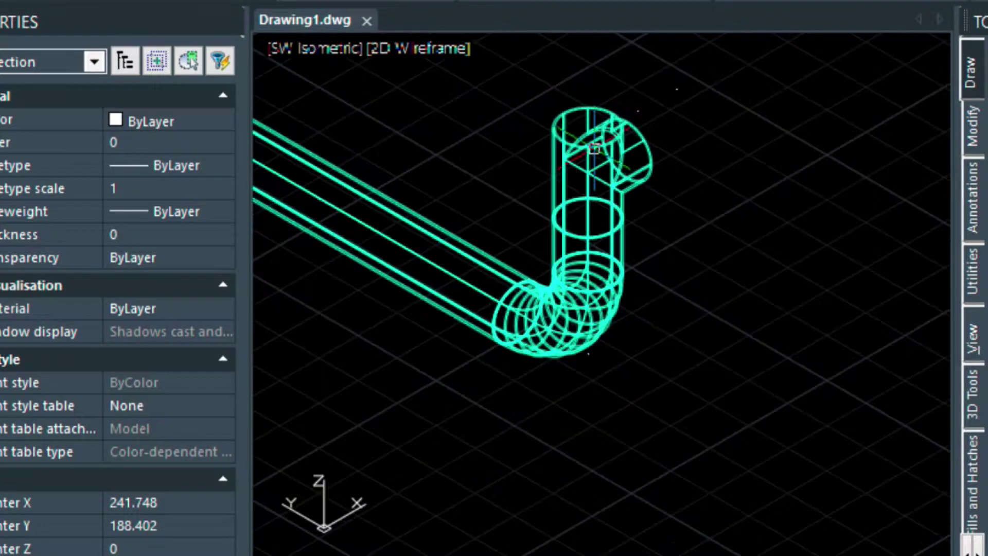
{"action": "middle_click_drag", "start_coordinate": [595, 150], "coordinate": [786, 221]}
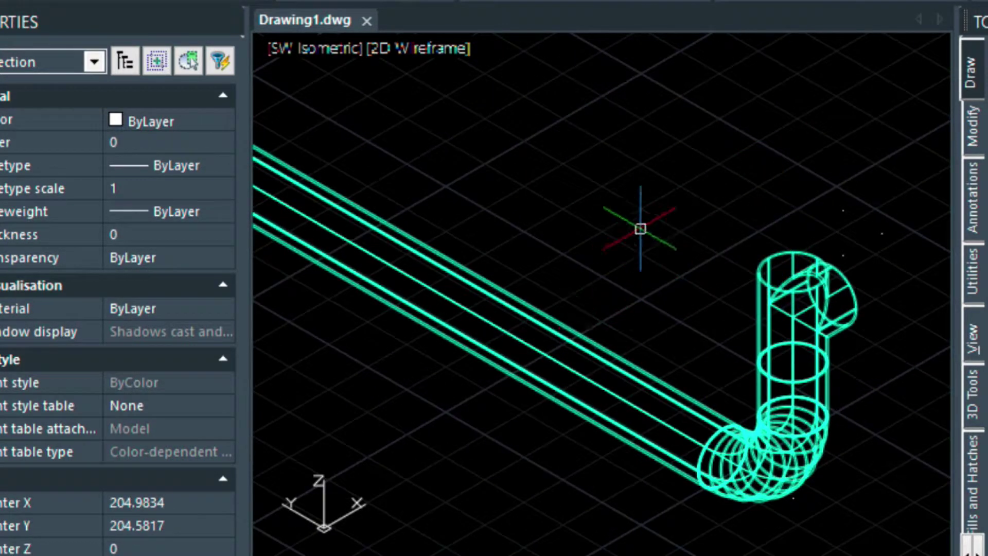
{"action": "middle_click_drag", "start_coordinate": [640, 227], "coordinate": [416, 70]}
{"action": "scroll", "coordinate": [711, 224], "scroll_direction": "up", "scroll_amount": 2}
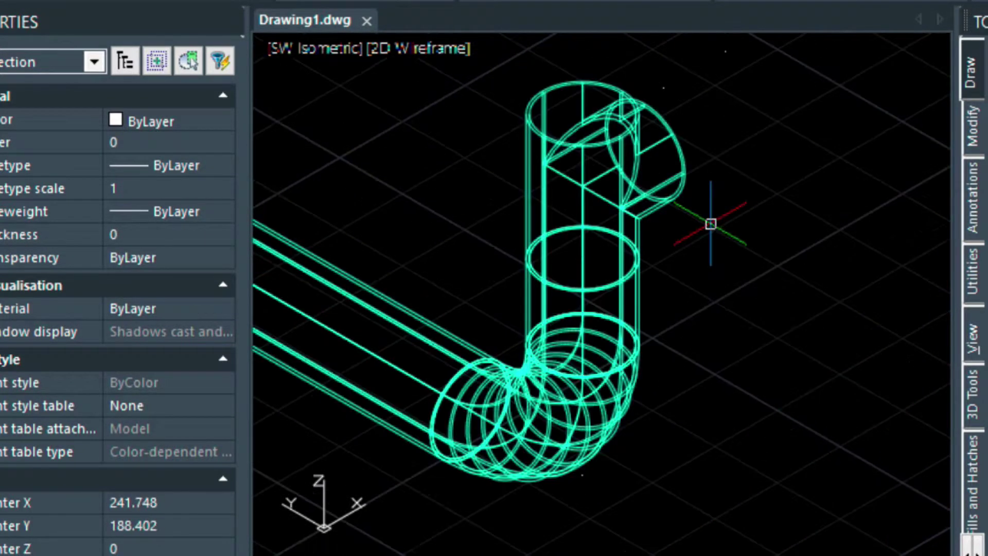
{"action": "left_click", "coordinate": [656, 206]}
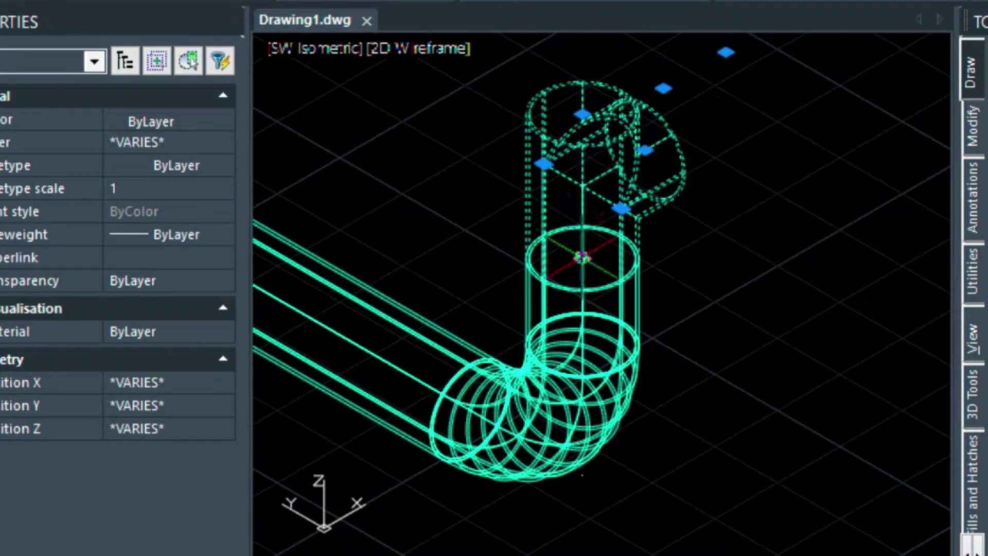
{"action": "left_click", "coordinate": [582, 258]}
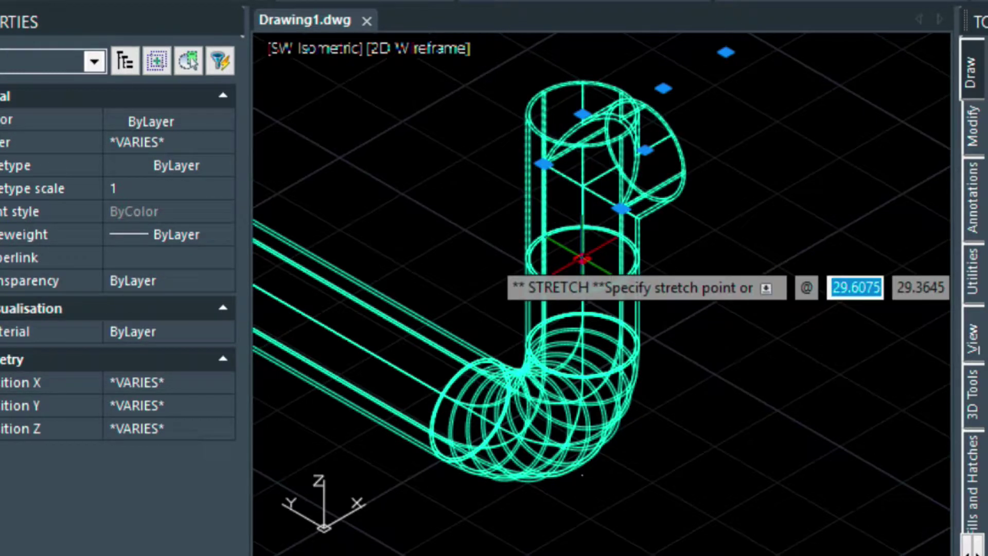
Rotate the tee with the grip's rotate mode to a new orientation
{"action": "key", "text": "space"}
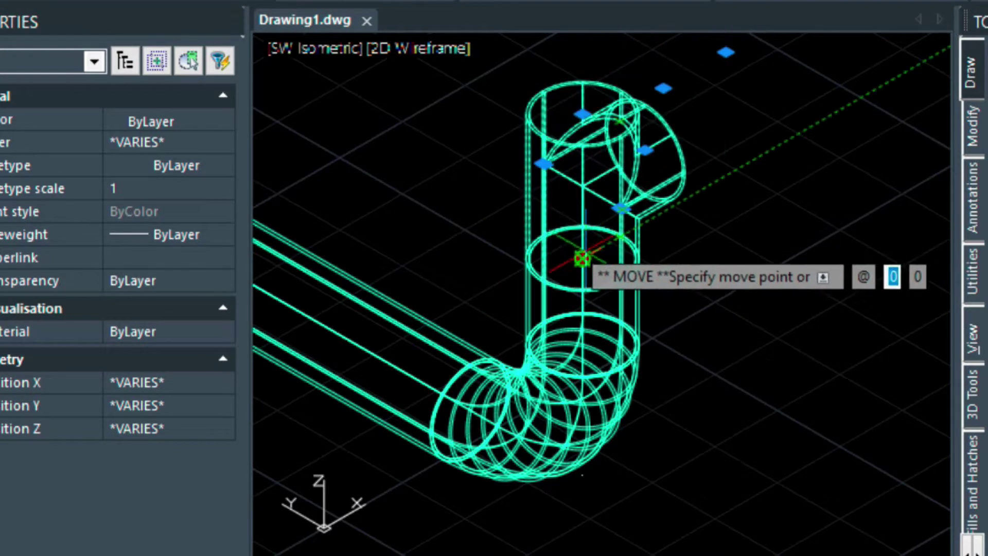
{"action": "key", "text": "space"}
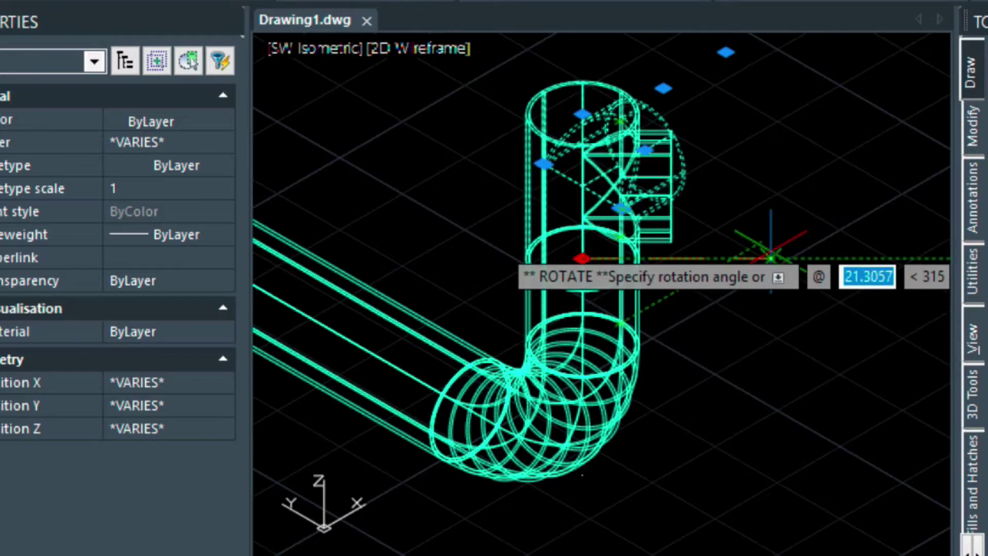
{"action": "left_click", "coordinate": [767, 357]}
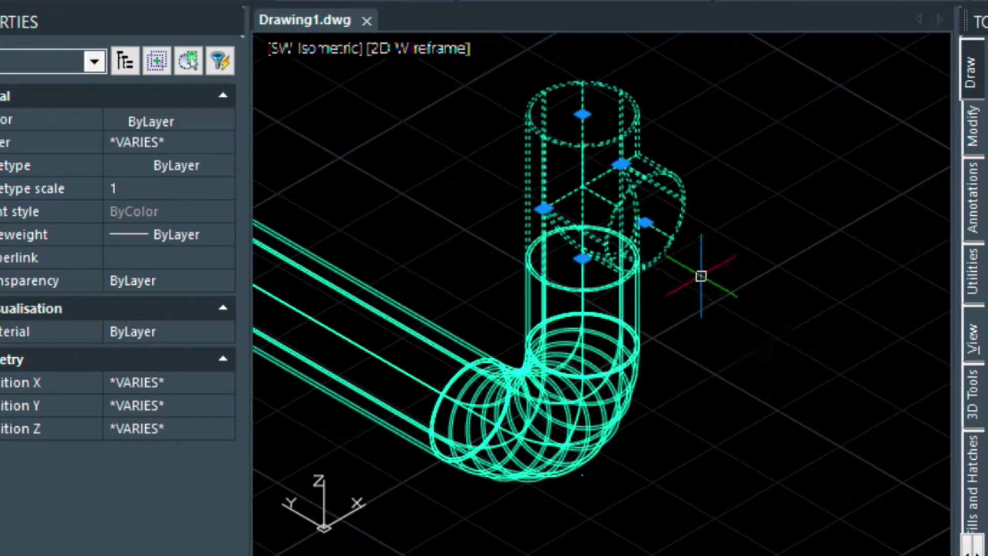
Pick the tee's centre grip again and cycle through rotate, mirror and stretch to move
{"action": "left_click", "coordinate": [582, 256]}
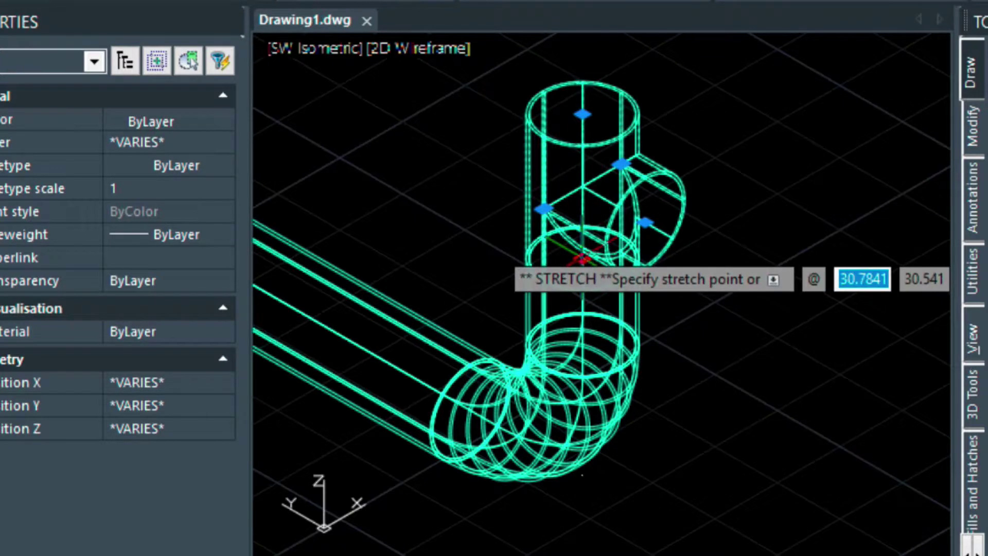
{"action": "key", "text": "space"}
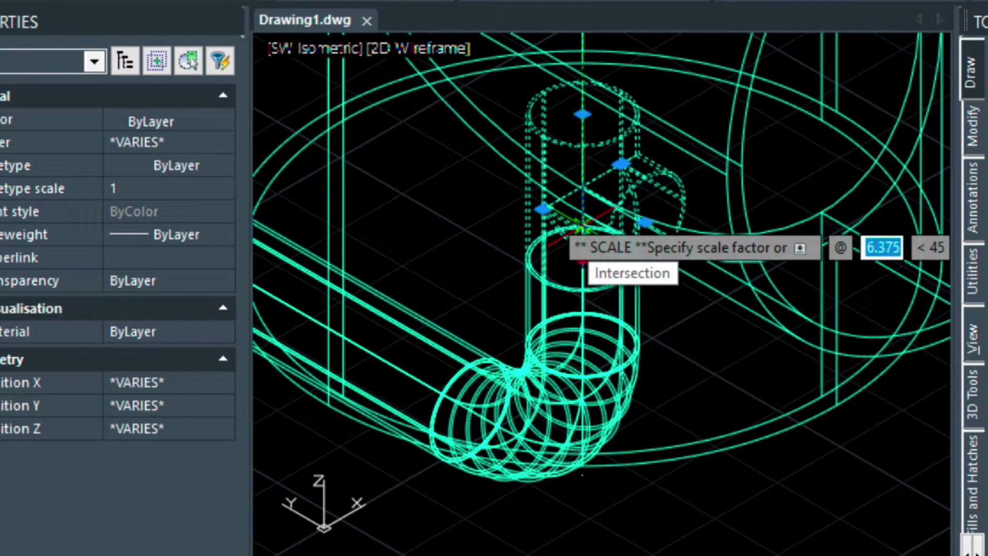
{"action": "key", "text": "space"}
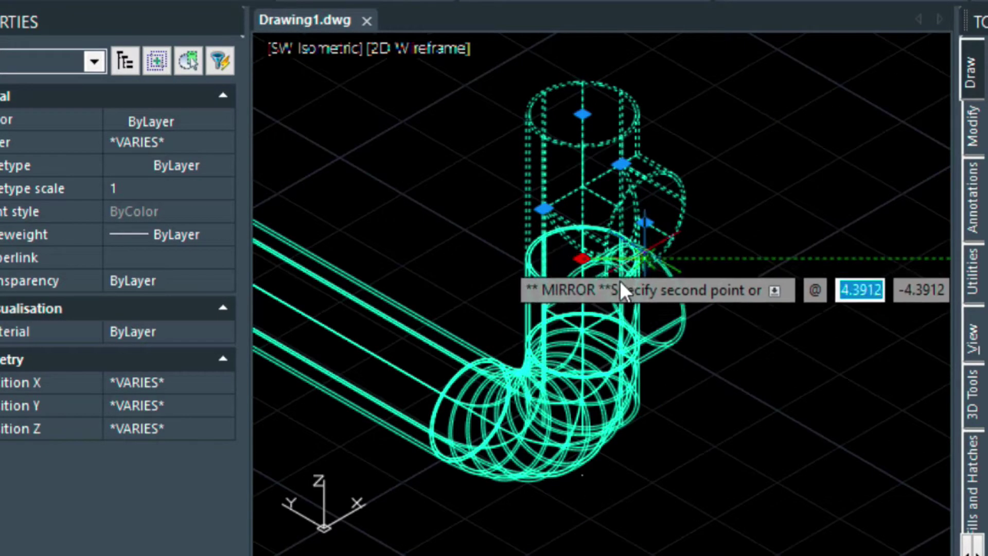
{"action": "key", "text": "space"}
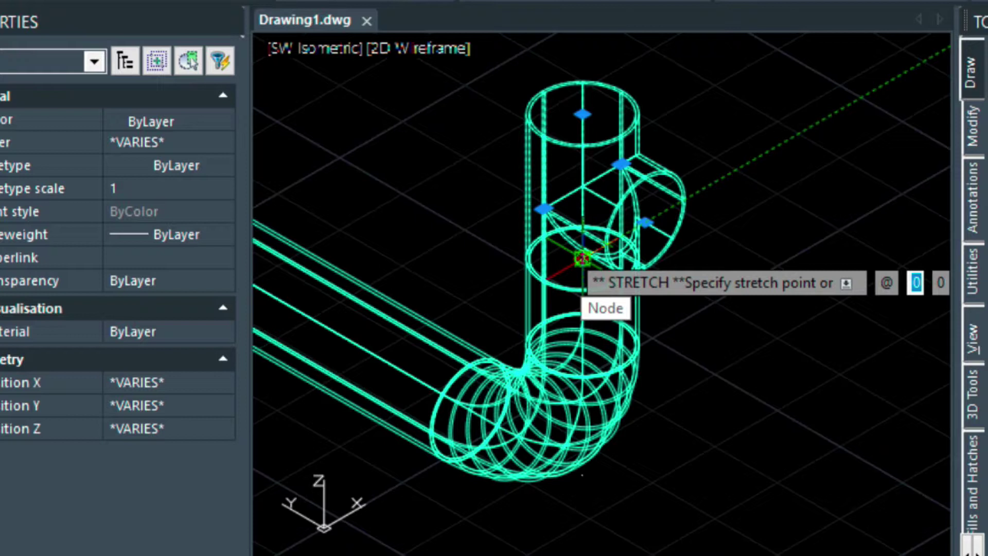
{"action": "key", "text": "space"}
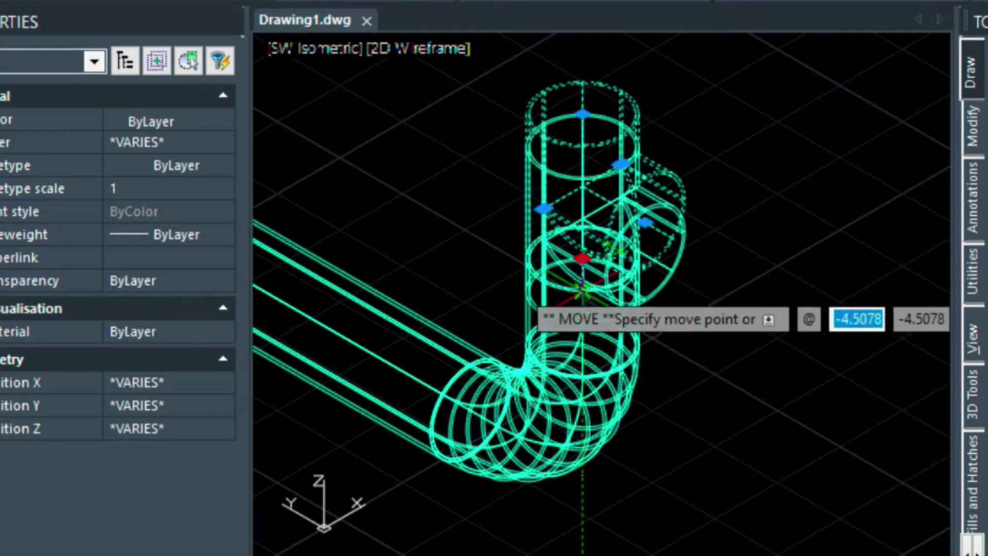
Drop the tee at its new lower position and clear the selection
{"action": "left_click", "coordinate": [565, 384]}
{"action": "key", "text": "Escape"}
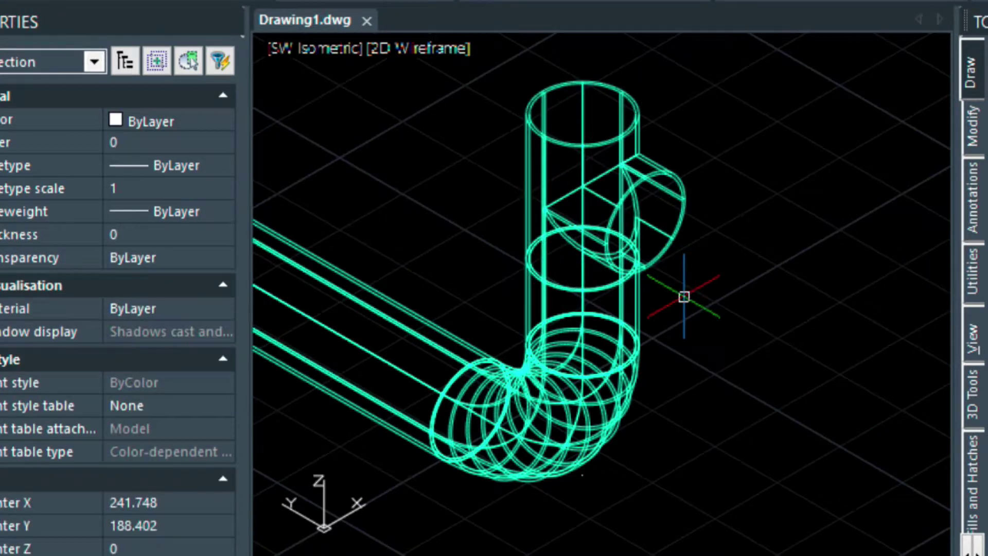
{"action": "scroll", "coordinate": [624, 394], "scroll_direction": "down", "scroll_amount": 4}
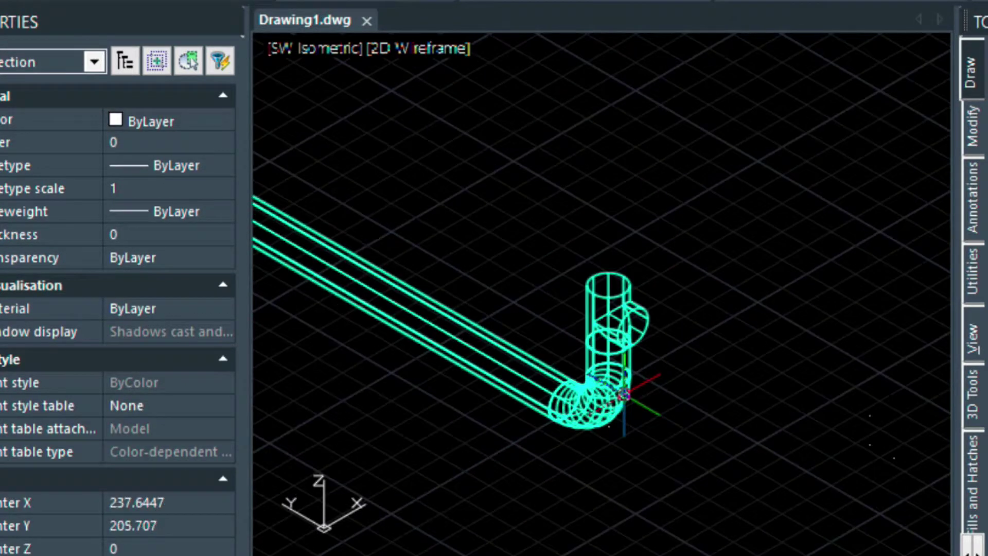
{"action": "middle_click_drag", "start_coordinate": [505, 315], "coordinate": [593, 312]}
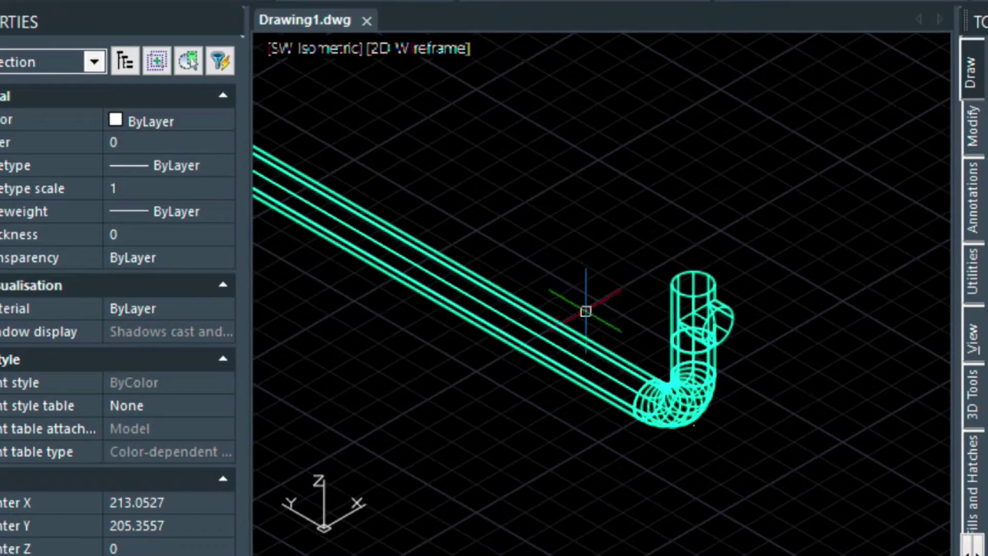
Erase the pipe, elbow and tee with a crossing selection, then switch to Top view
{"action": "left_click", "coordinate": [761, 435]}
{"action": "left_click", "coordinate": [539, 232]}
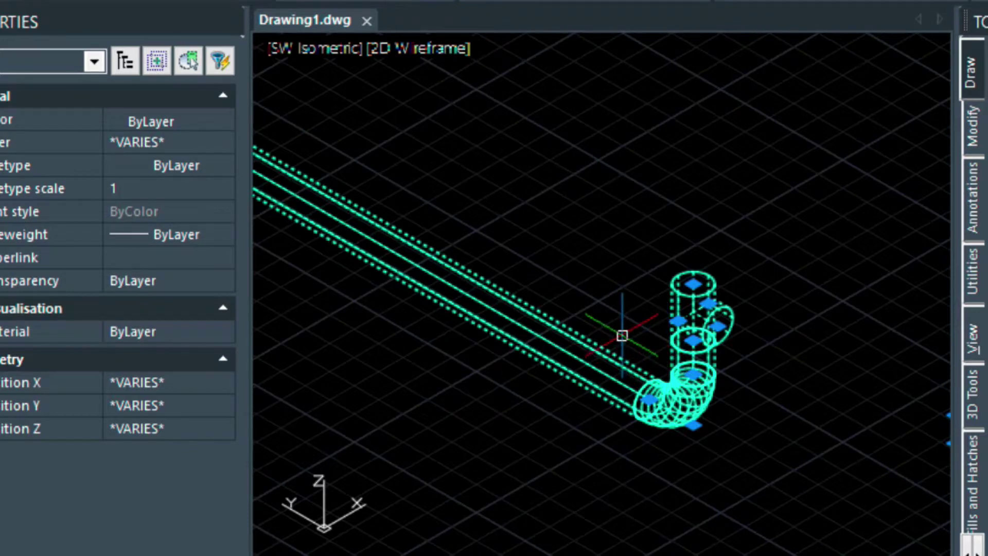
{"action": "type", "text": "E"}
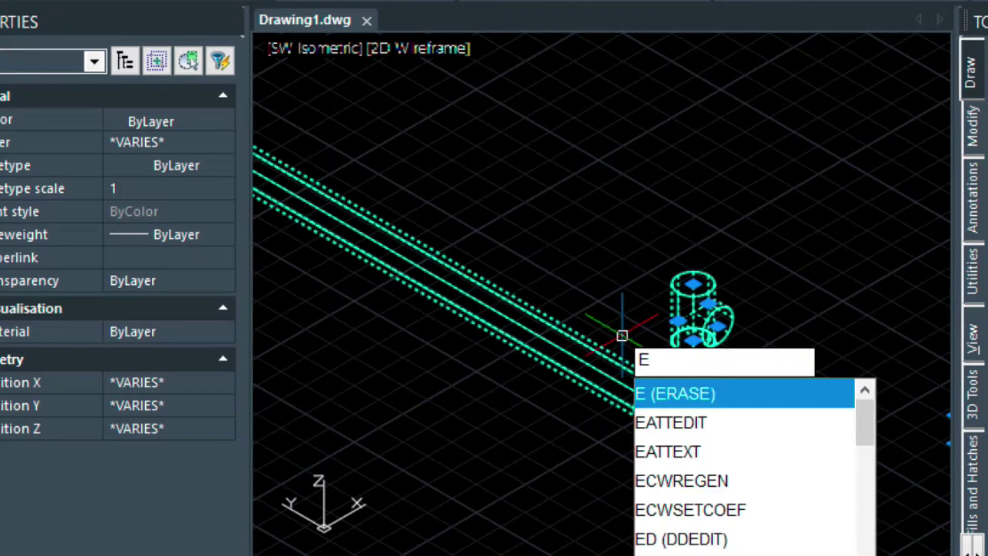
{"action": "key", "text": "Return"}
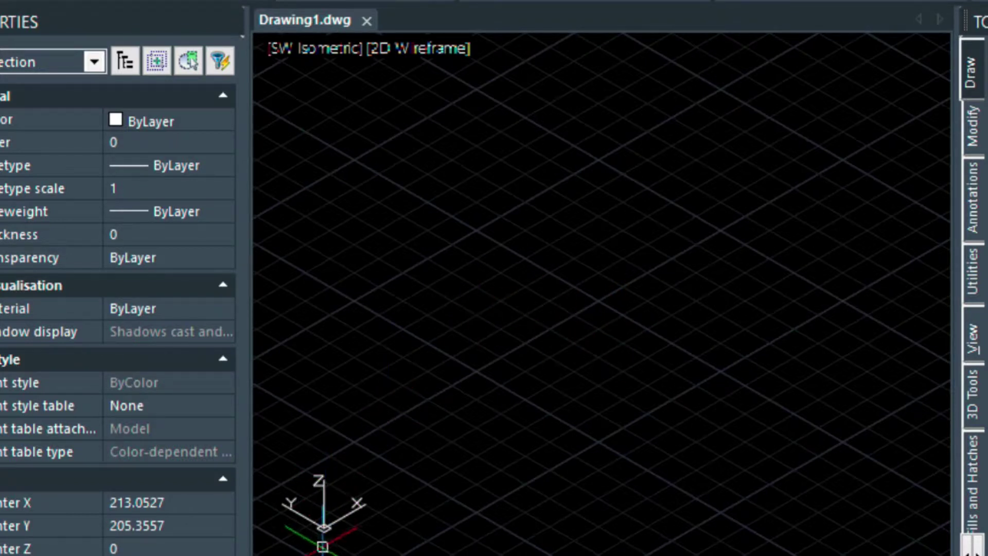
{"action": "left_click", "coordinate": [311, 46]}
{"action": "left_click", "coordinate": [344, 95]}
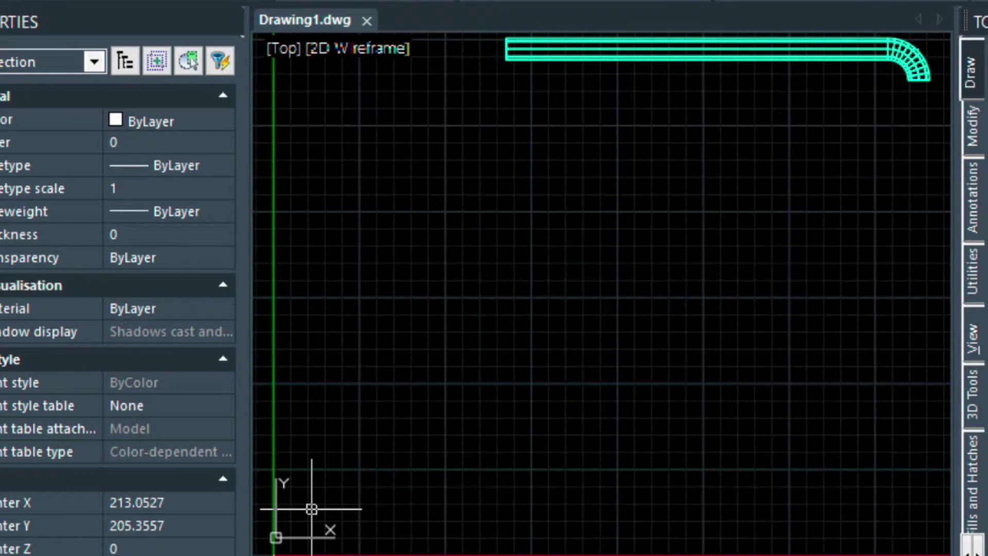
Delete the remaining duct pieces with a crossing selection
{"action": "left_click", "coordinate": [917, 111]}
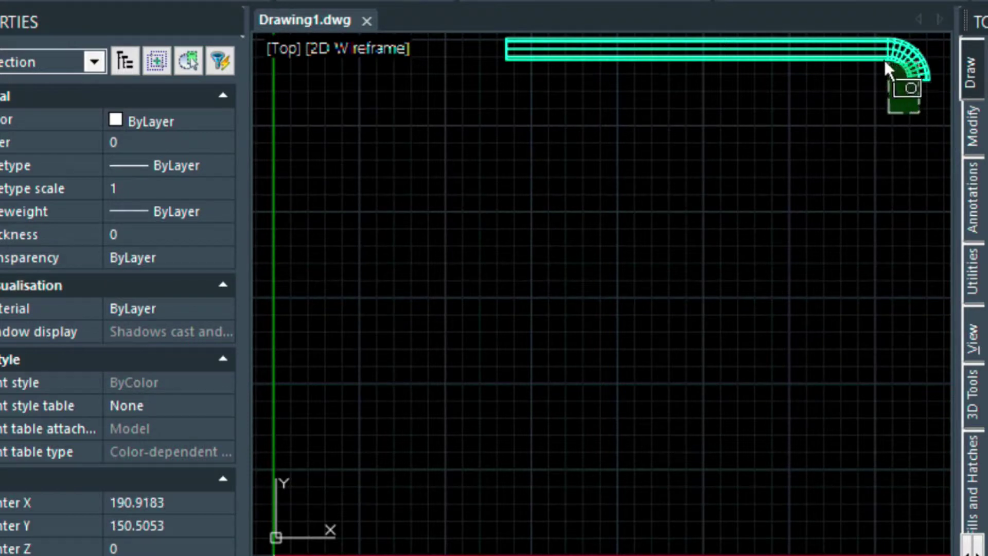
{"action": "left_click", "coordinate": [848, 51]}
{"action": "key", "text": "Delete"}
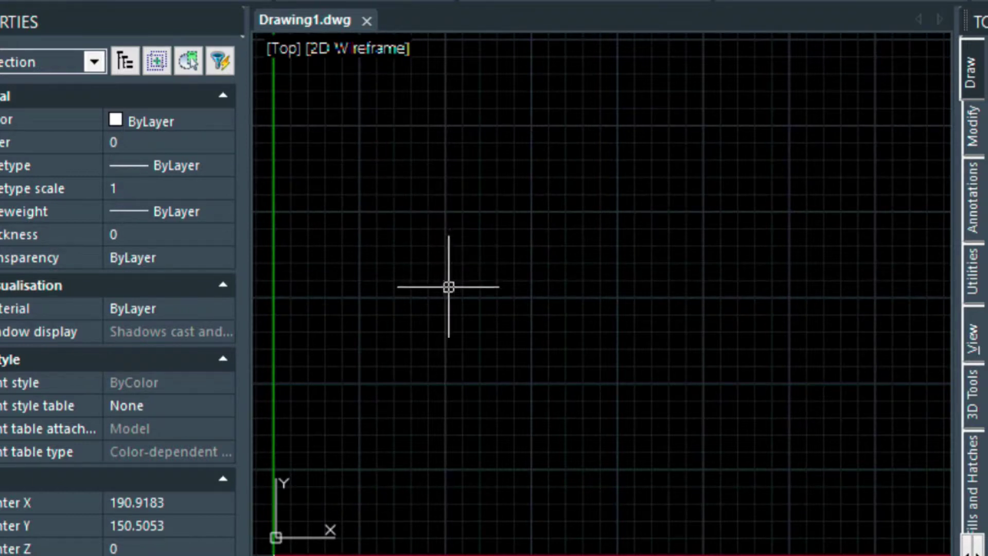
Draw a line 360 units up, then 240 units right from its top
{"action": "type", "text": "l"}
{"action": "key", "text": "Return"}
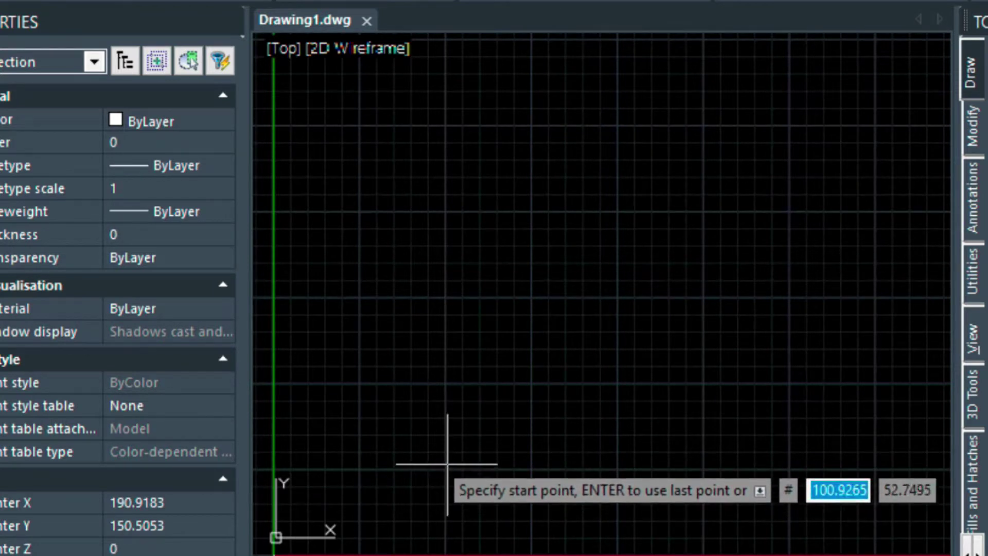
{"action": "left_click", "coordinate": [447, 464]}
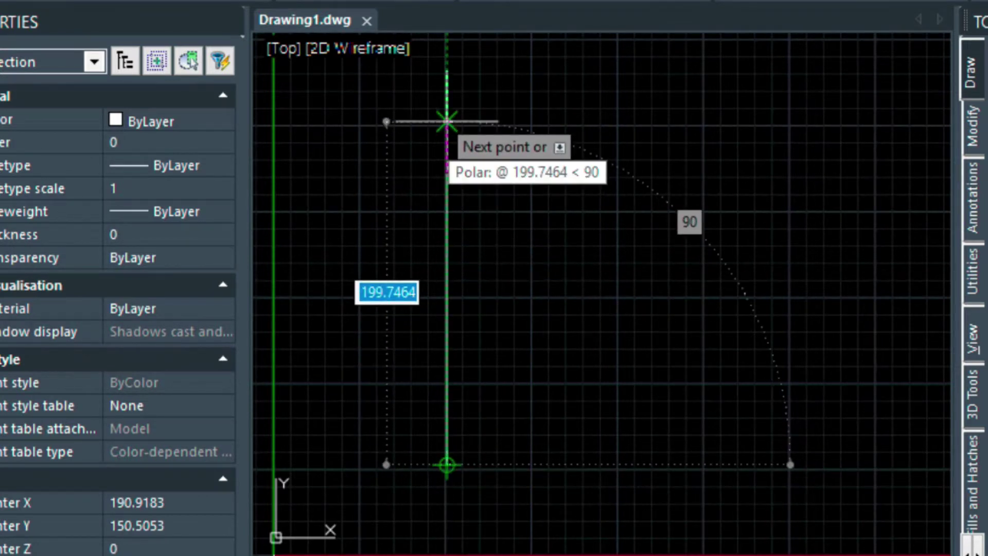
{"action": "type", "text": "360"}
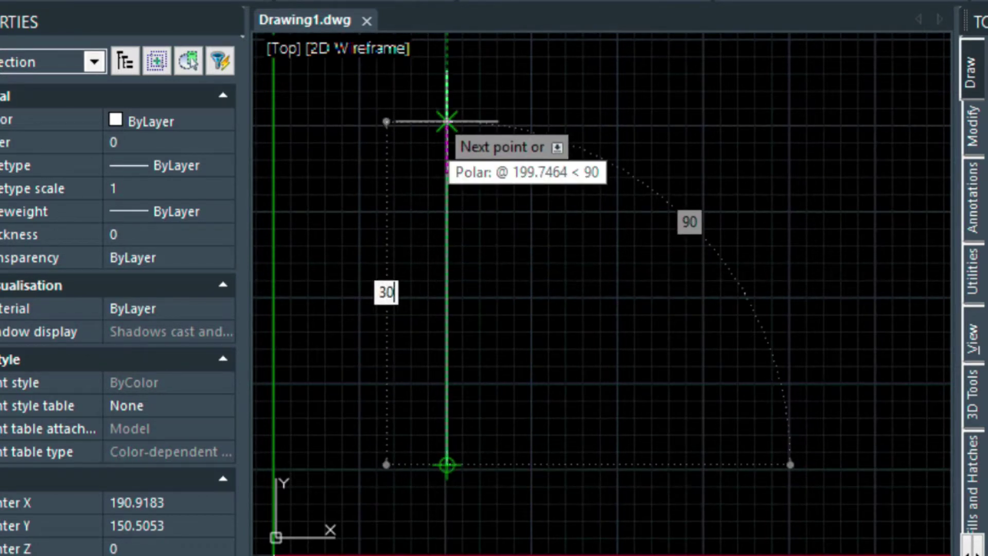
{"action": "key", "text": "Return"}
{"action": "scroll", "coordinate": [624, 210], "scroll_direction": "down", "scroll_amount": 4}
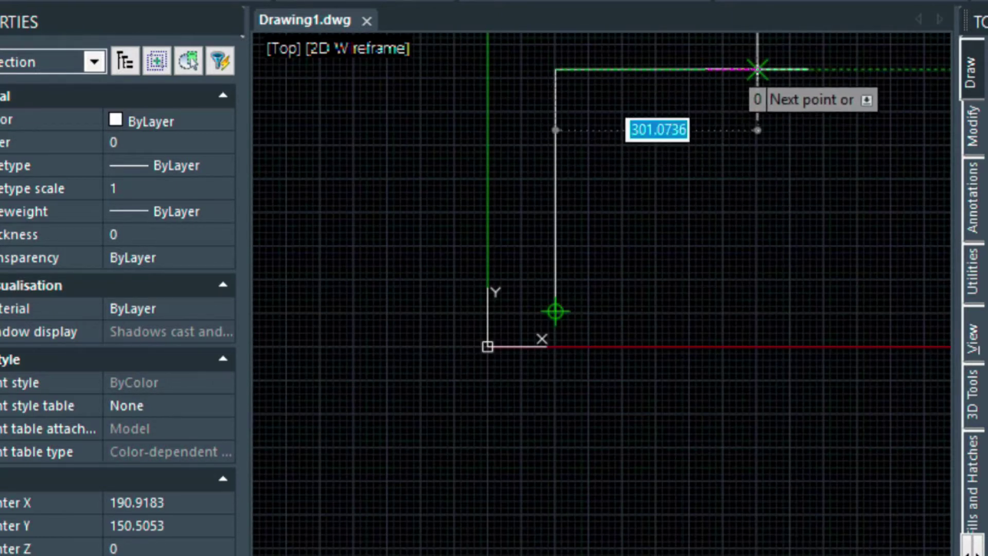
{"action": "type", "text": "2"}
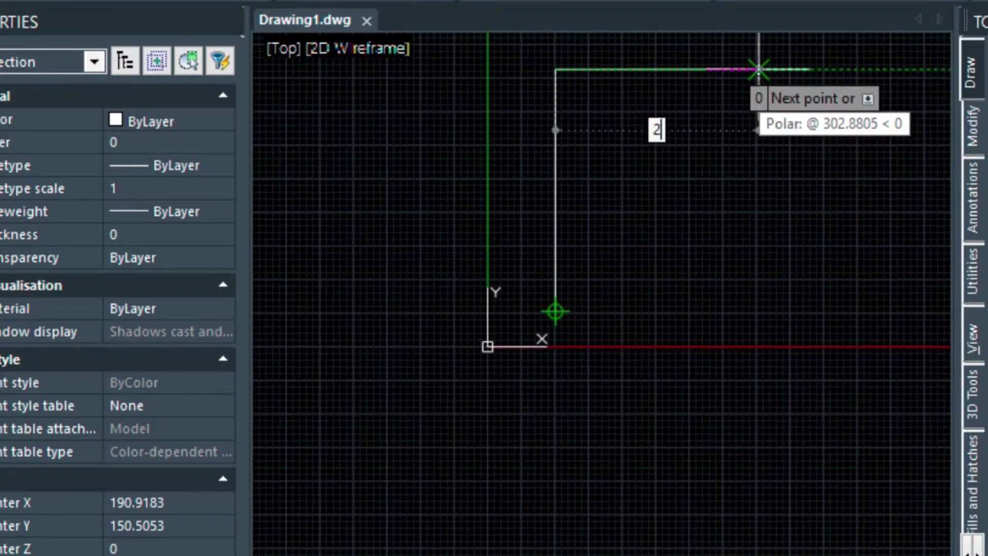
{"action": "type", "text": "40"}
{"action": "key", "text": "Return"}
{"action": "key", "text": "Return"}
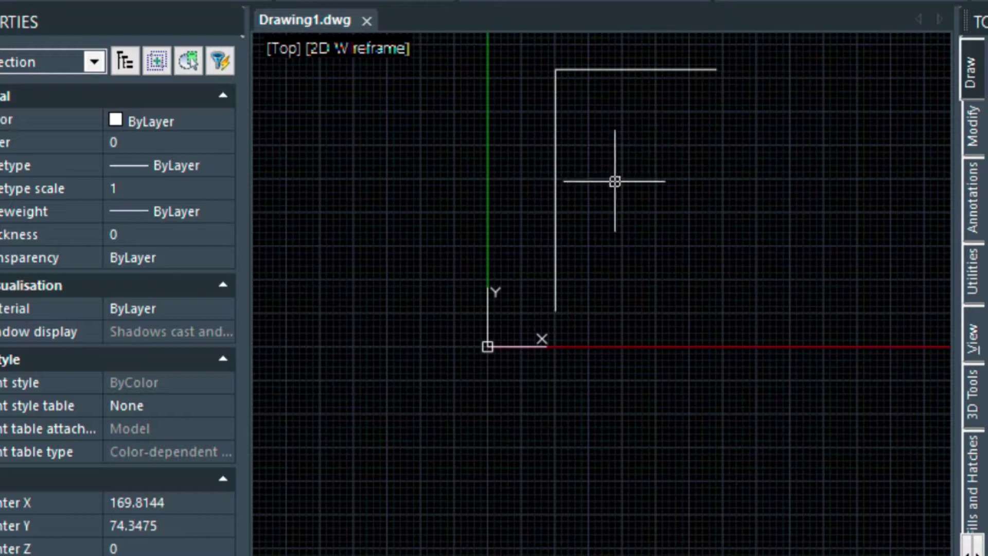
Tick Midpoint in Esnap Settings alongside Endpoint, Node and Intersection
{"action": "middle_click_drag", "start_coordinate": [629, 122], "coordinate": [529, 204]}
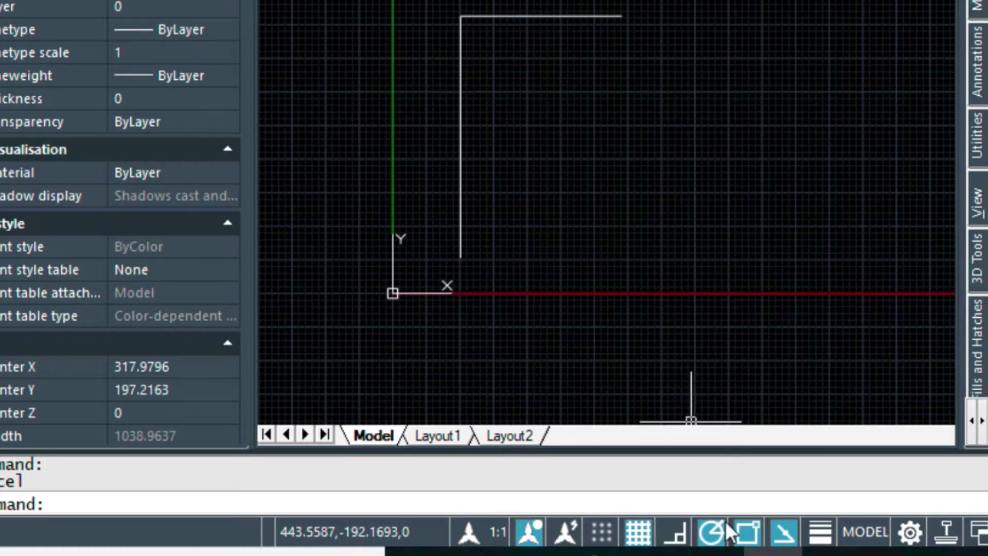
{"action": "right_click", "coordinate": [746, 534]}
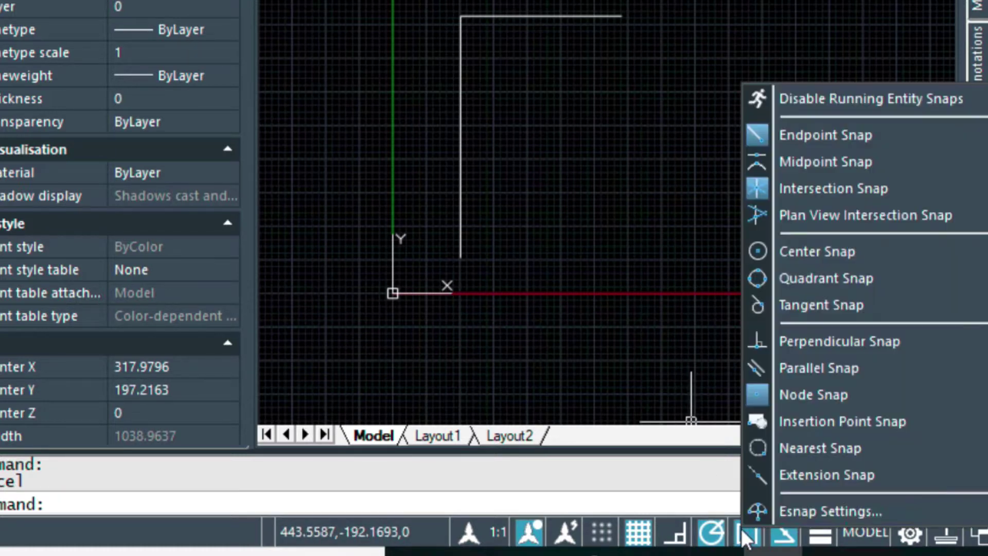
{"action": "left_click", "coordinate": [764, 511]}
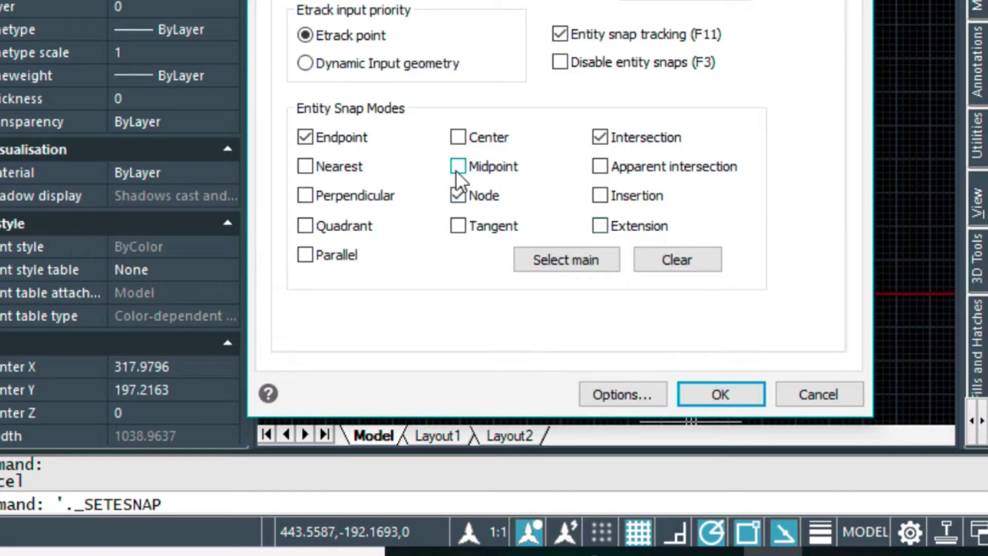
{"action": "left_click", "coordinate": [457, 166]}
Draw a 180-unit line down from the top line's right end, level with the tall line's midpoint
{"action": "left_click", "coordinate": [719, 392]}
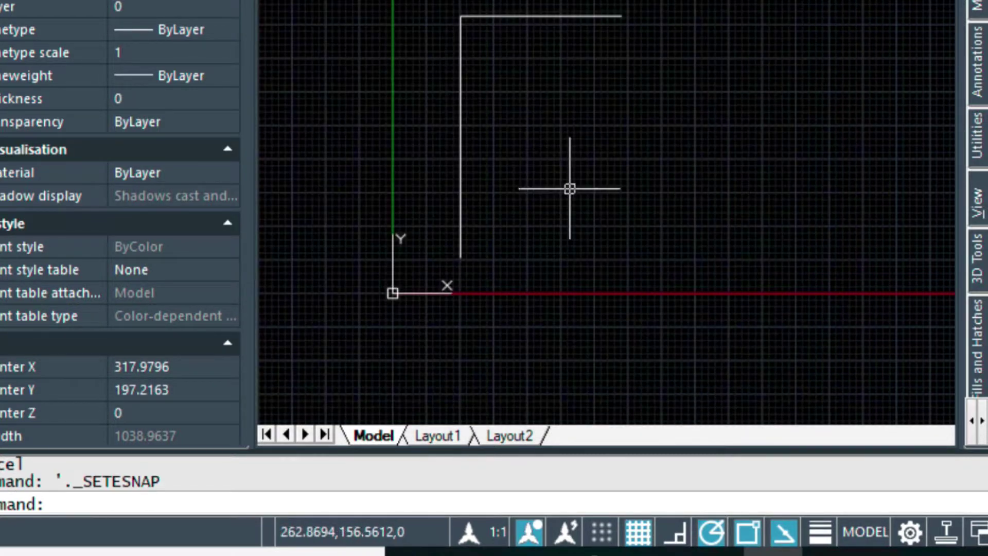
{"action": "key", "text": "Escape"}
{"action": "type", "text": "L"}
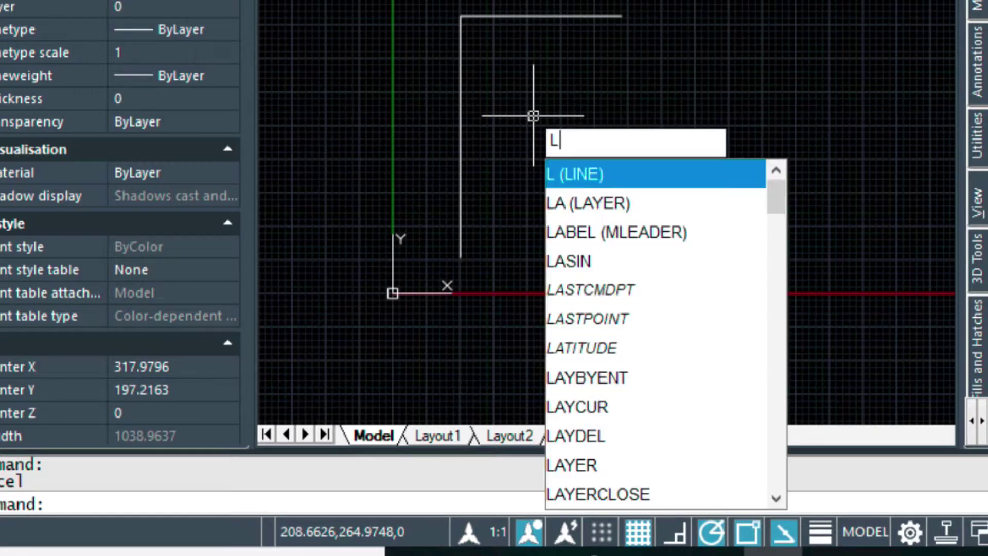
{"action": "key", "text": "Return"}
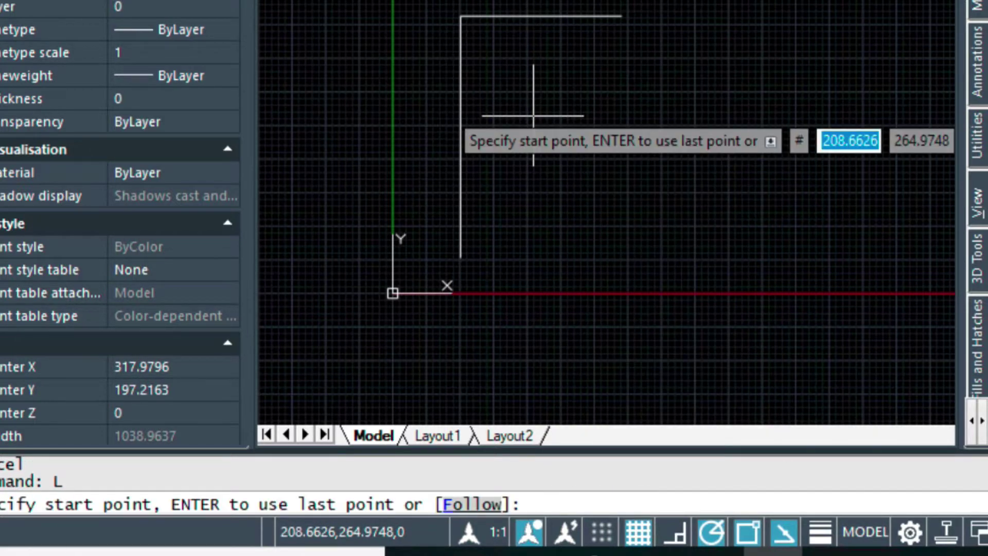
{"action": "left_click", "coordinate": [621, 16]}
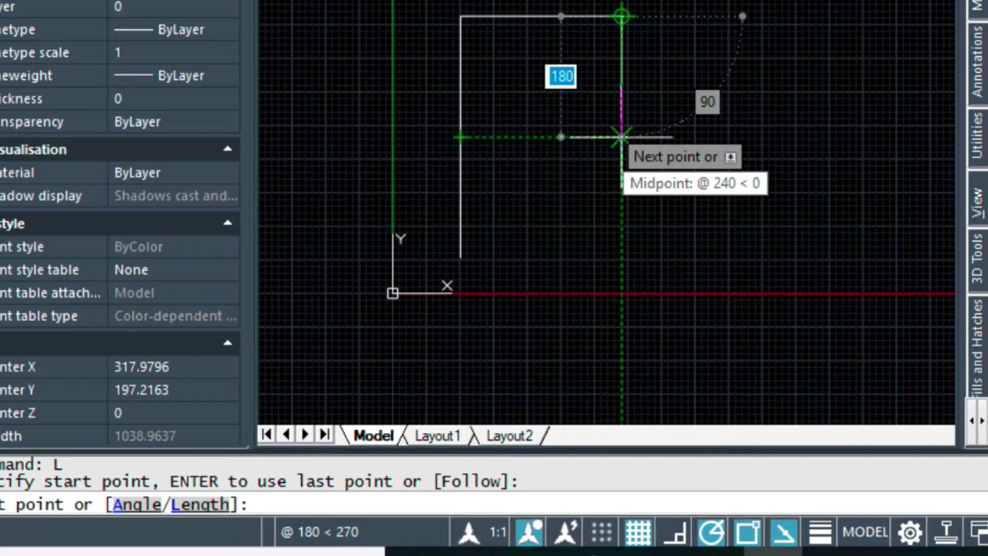
{"action": "left_click", "coordinate": [621, 136]}
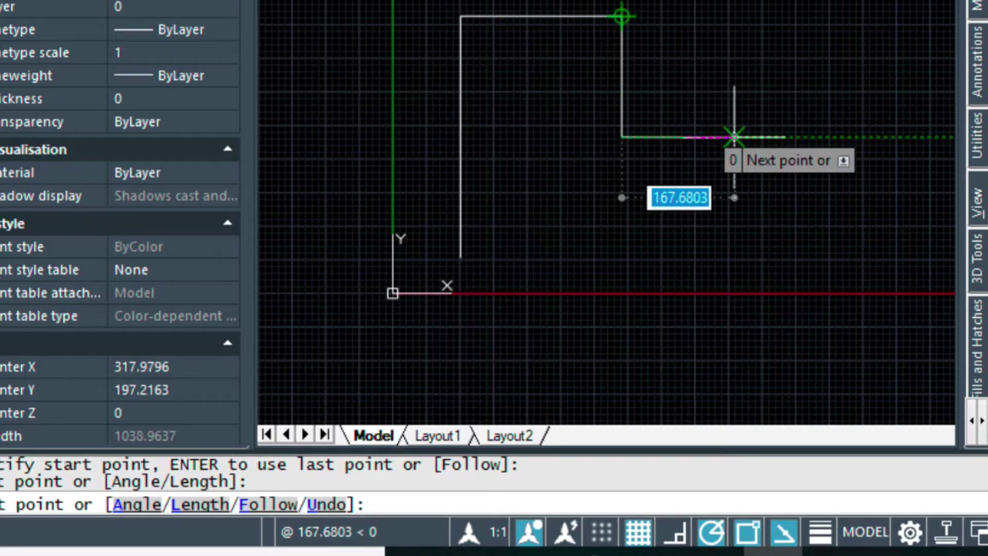
Continue 120 units right, then up to the downward segment's midpoint level, and end LINE
{"action": "type", "text": "120"}
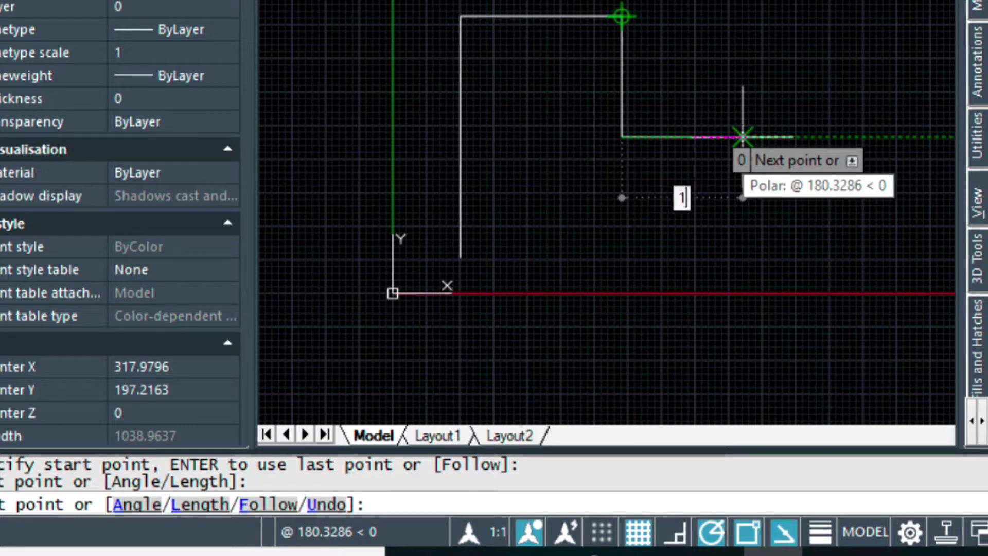
{"action": "key", "text": "Return"}
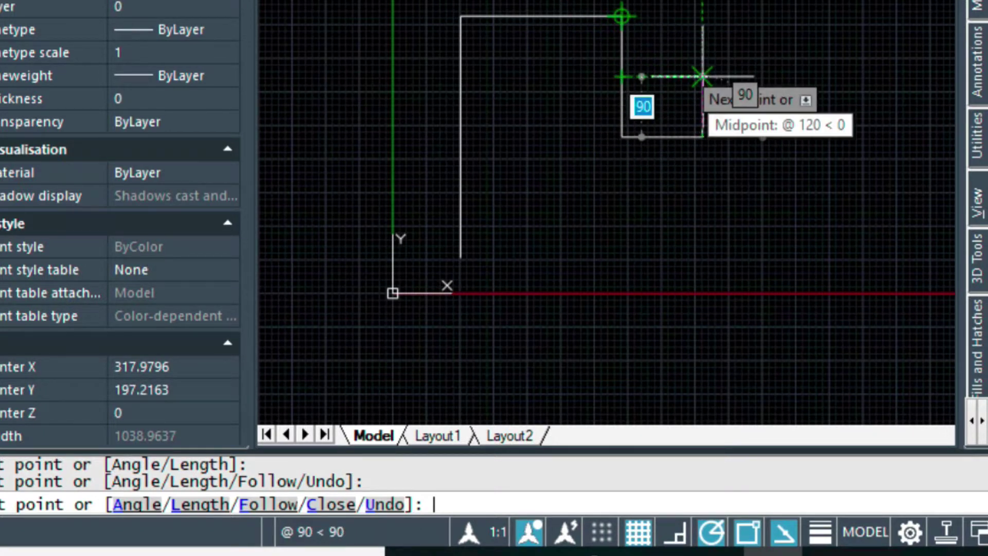
{"action": "left_click", "coordinate": [703, 77]}
{"action": "key", "text": "Escape"}
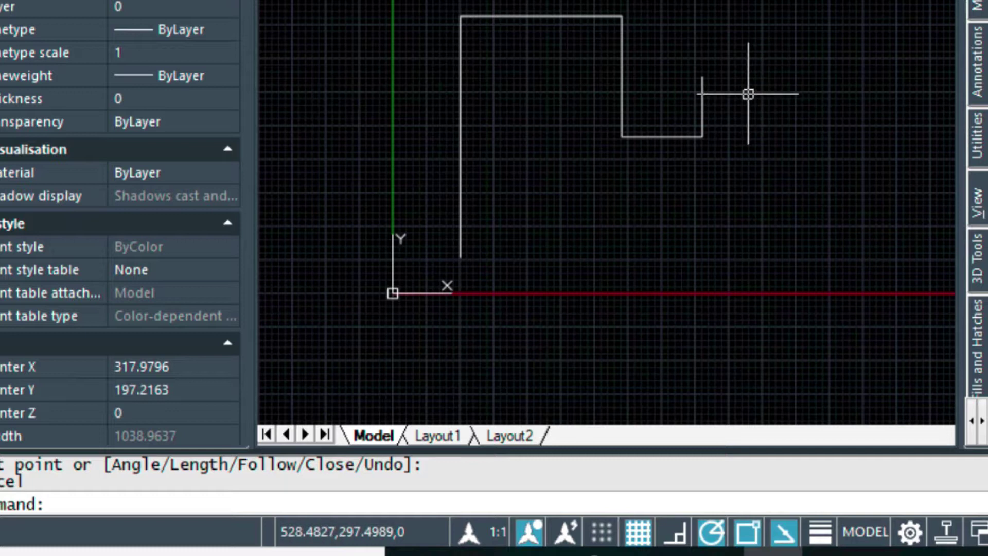
{"action": "key", "text": "Escape"}
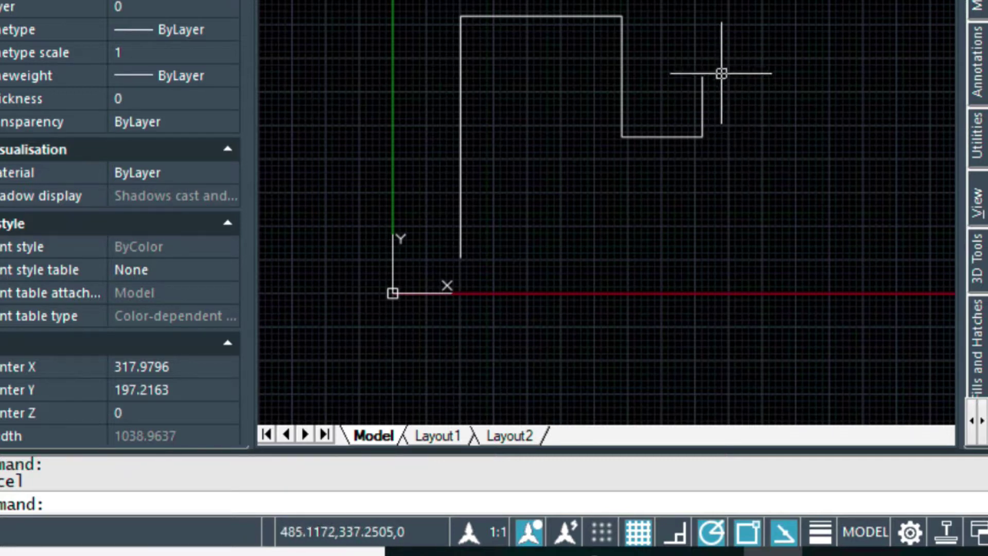
Clear all running snaps in Esnap Settings
{"action": "right_click", "coordinate": [784, 532]}
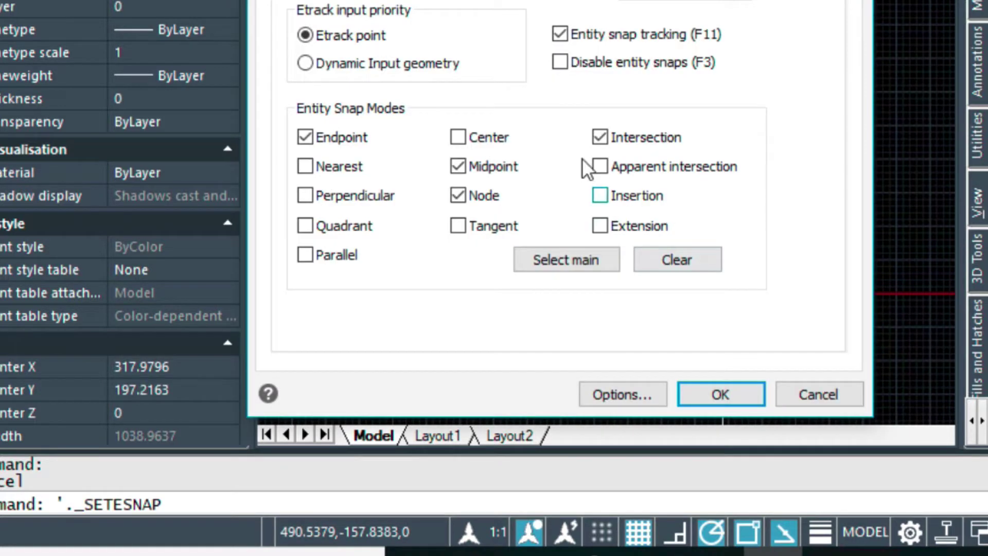
{"action": "left_click", "coordinate": [687, 258]}
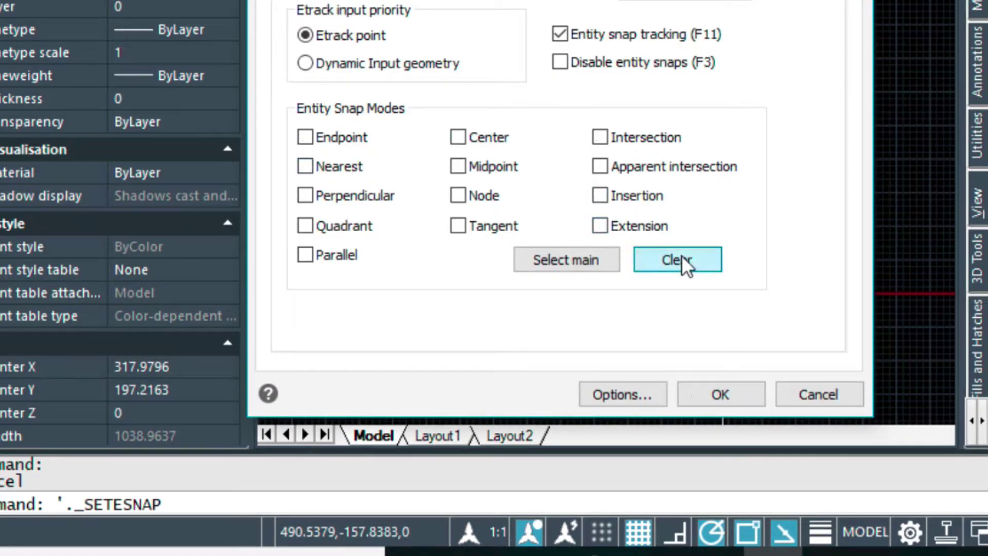
{"action": "left_click", "coordinate": [731, 392]}
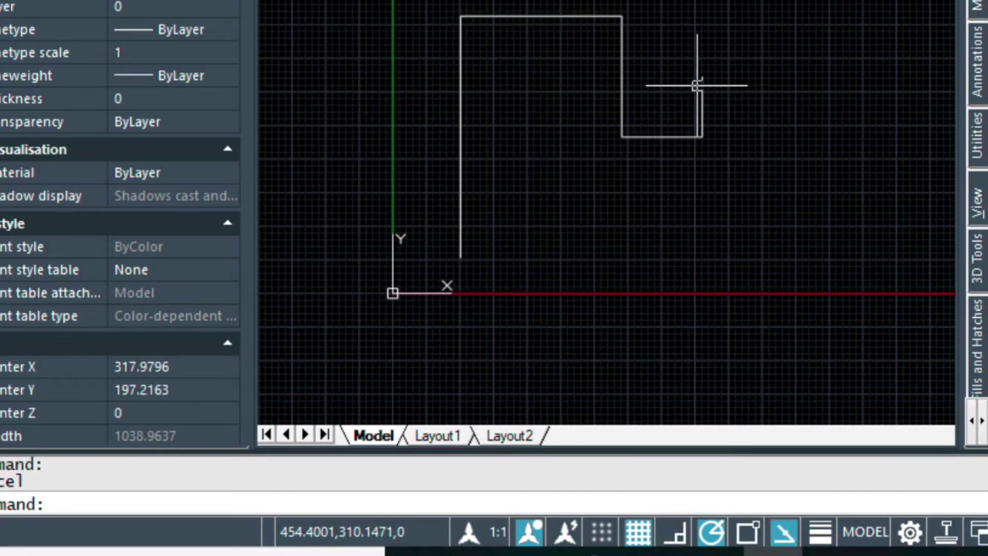
Draw a diagonal from the short segment's top to the top line's right end using Endpoint snaps
{"action": "type", "text": "L"}
{"action": "key", "text": "Return"}
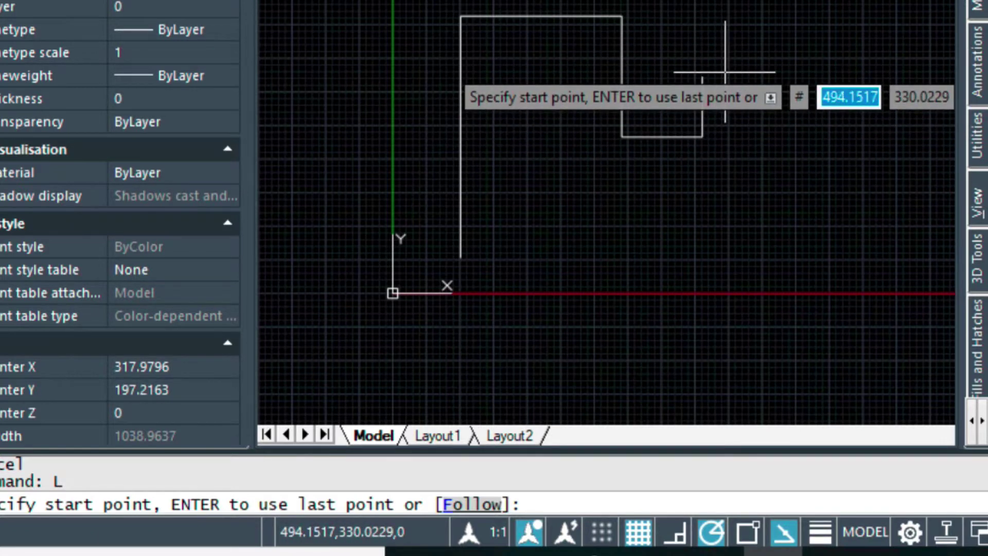
{"action": "right_click", "coordinate": [695, 57], "text": "shift"}
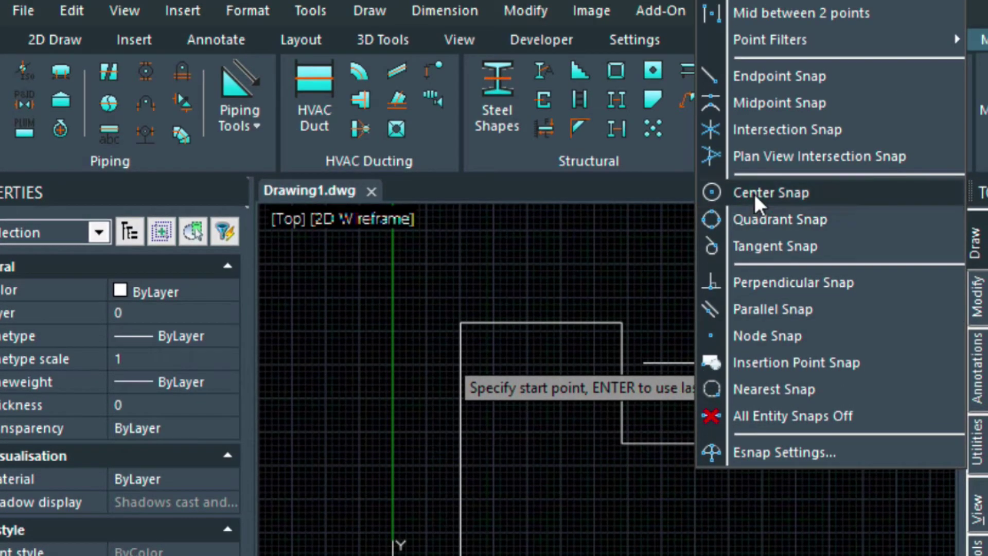
{"action": "left_click", "coordinate": [758, 82]}
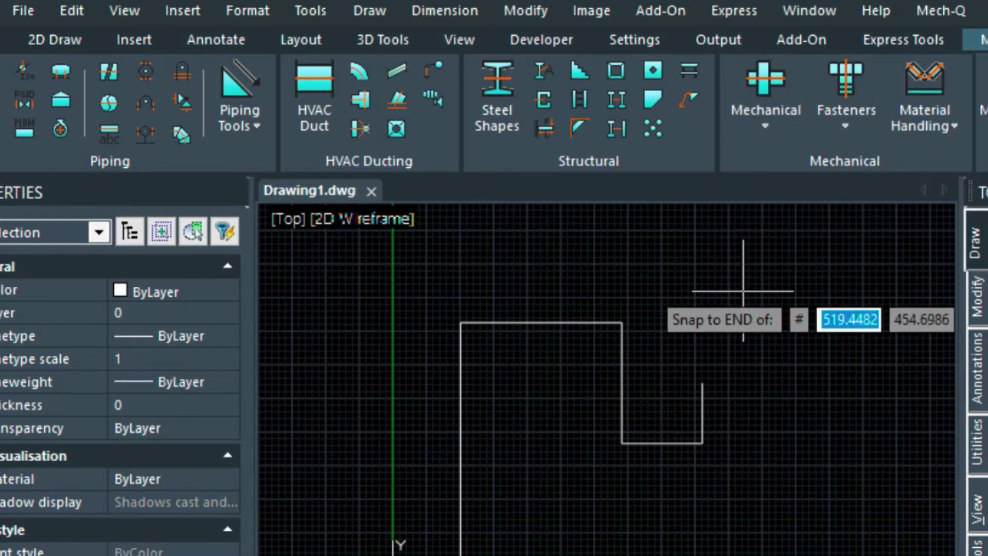
{"action": "left_click", "coordinate": [702, 383]}
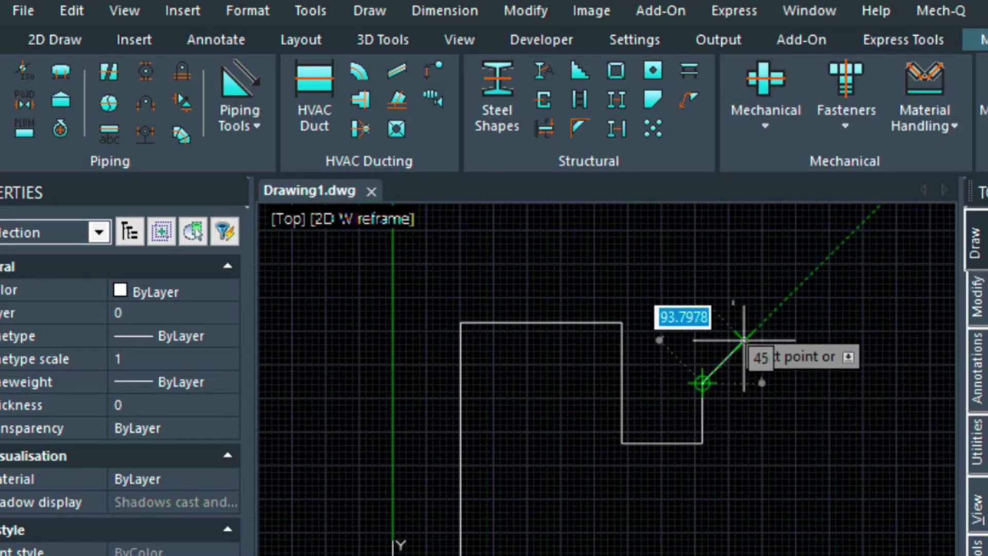
{"action": "right_click", "coordinate": [633, 315], "text": "shift"}
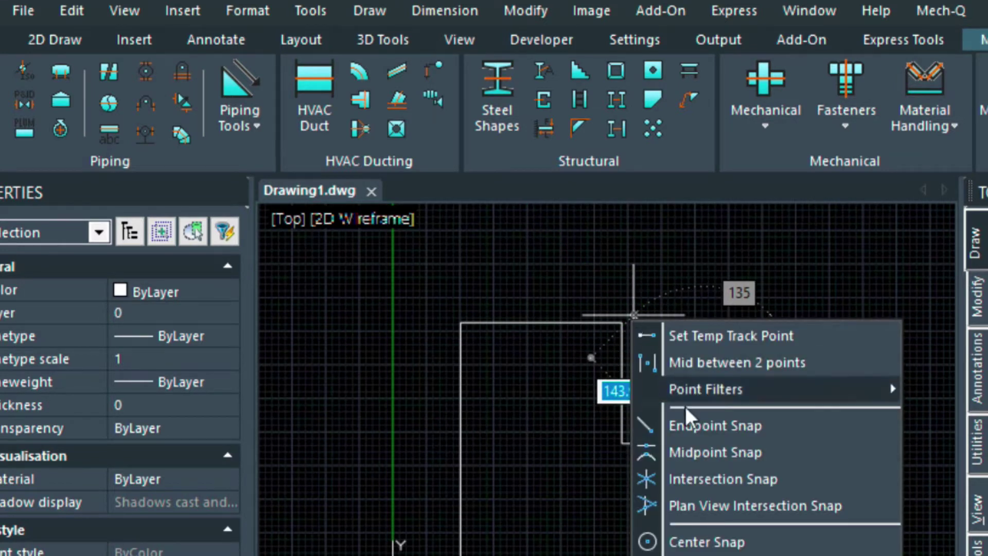
{"action": "left_click", "coordinate": [690, 426]}
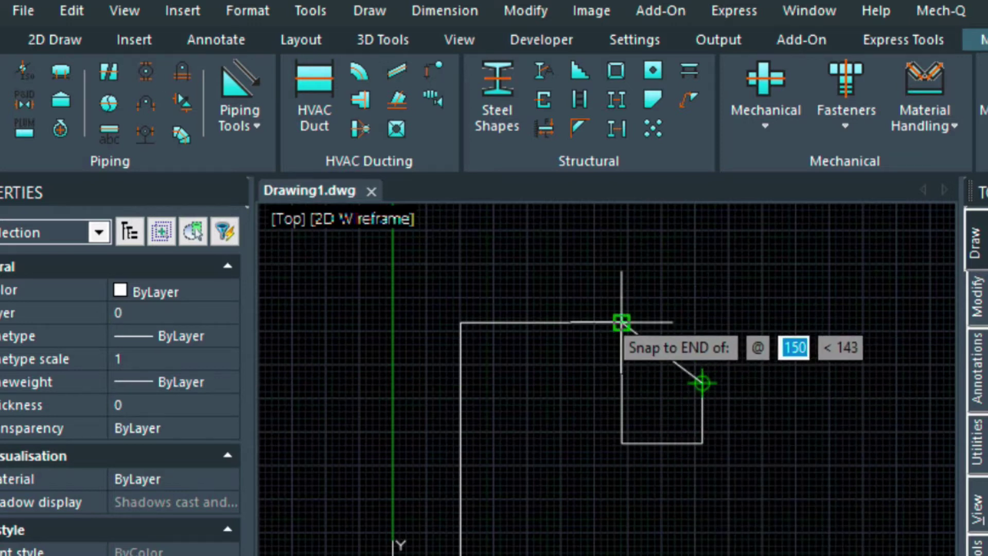
{"action": "left_click", "coordinate": [702, 383]}
{"action": "key", "text": "Return"}
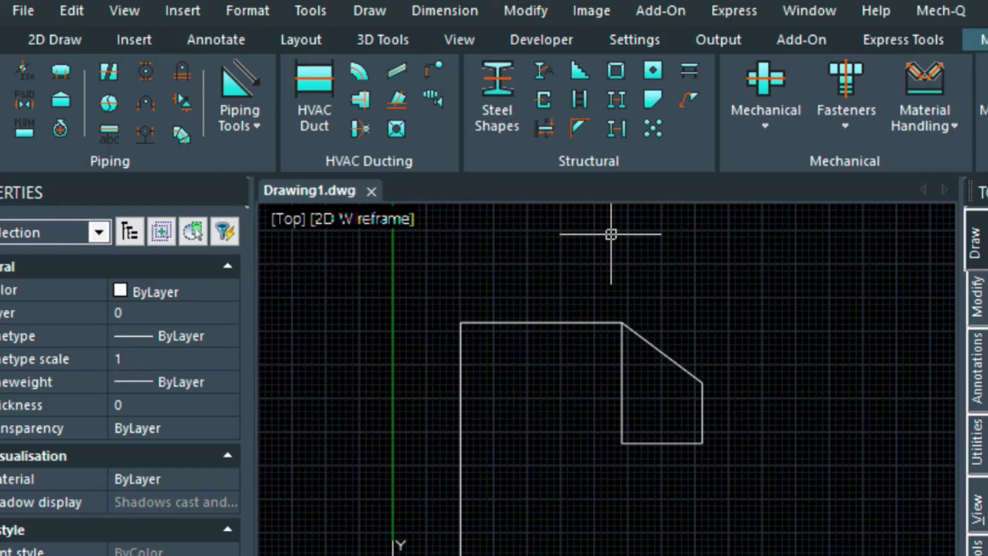
Turn on the PCAD Object Snaps toolbar and dock it above the drawing
{"action": "right_click", "coordinate": [685, 164]}
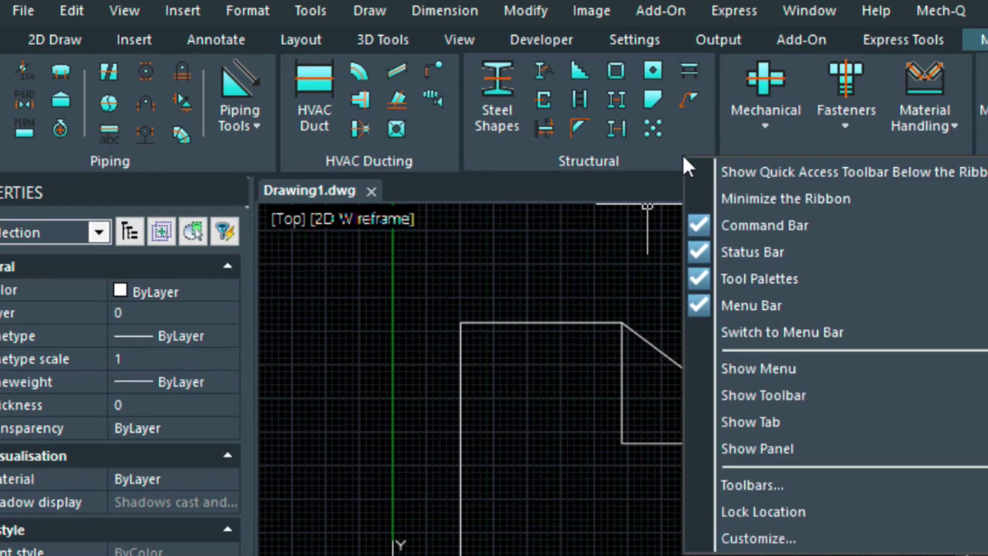
{"action": "left_click", "coordinate": [759, 486]}
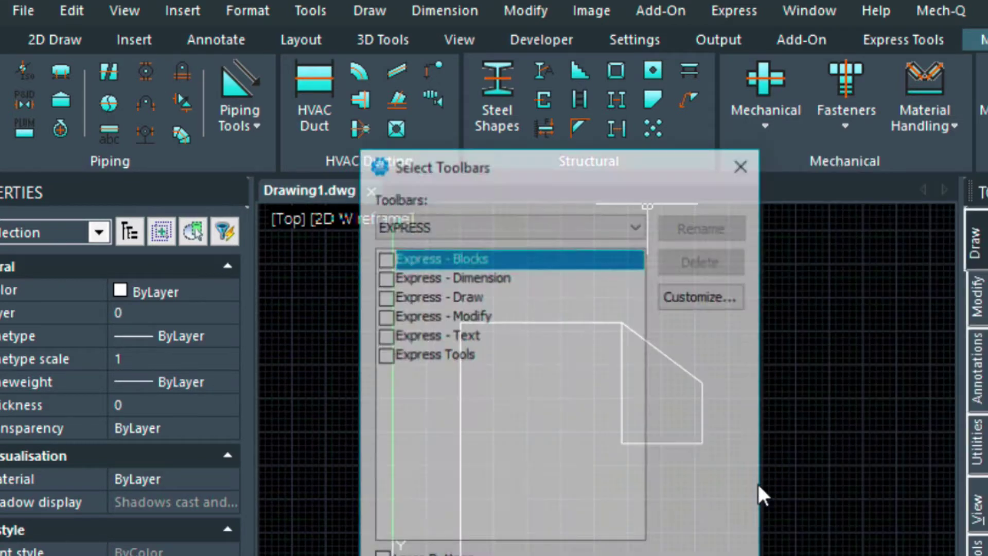
{"action": "left_click", "coordinate": [633, 221]}
{"action": "left_click", "coordinate": [490, 278]}
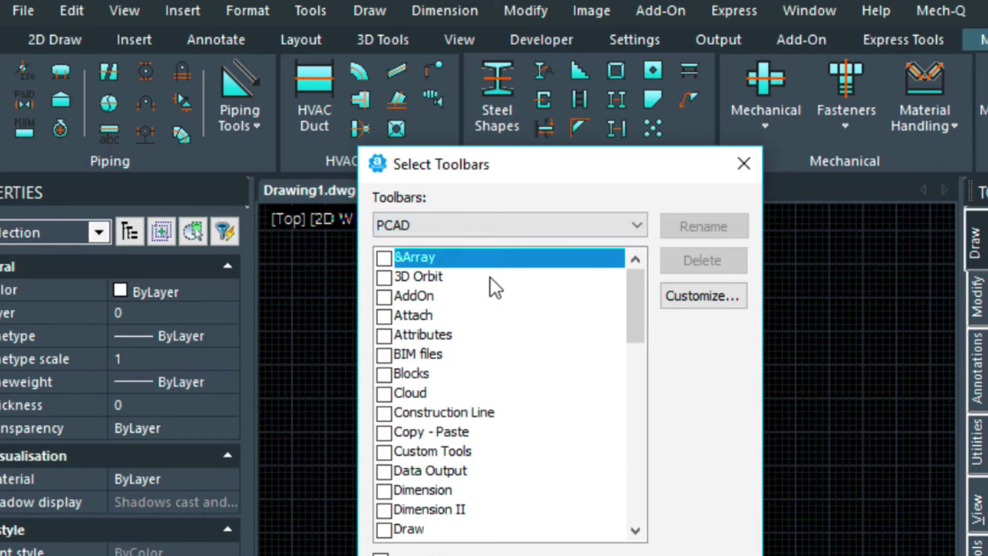
{"action": "left_click_drag", "start_coordinate": [642, 293], "coordinate": [644, 413]}
{"action": "left_click", "coordinate": [383, 413]}
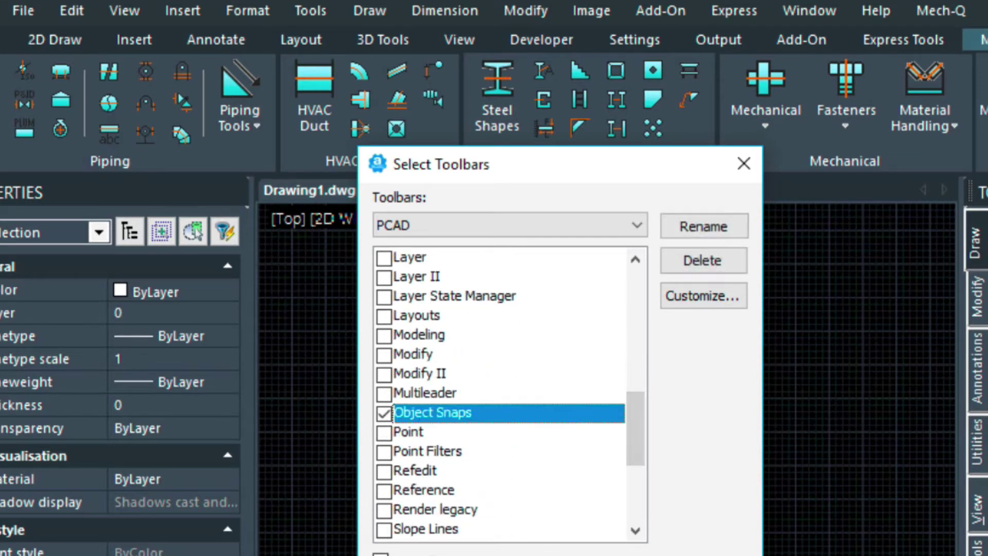
{"action": "key", "text": "Escape"}
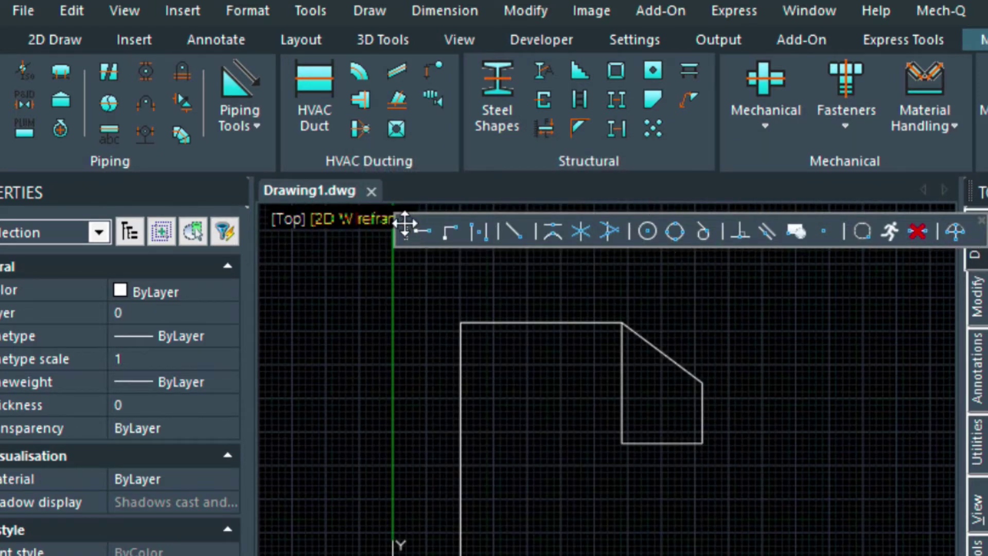
{"action": "mouse_move", "coordinate": [405, 223]}
{"action": "left_mouse_down"}
{"action": "mouse_move", "coordinate": [392, 186]}
{"action": "mouse_move", "coordinate": [365, 193]}
{"action": "mouse_move", "coordinate": [417, 217]}
{"action": "mouse_move", "coordinate": [443, 207]}
{"action": "mouse_move", "coordinate": [247, 177]}
{"action": "mouse_move", "coordinate": [556, 183]}
{"action": "left_mouse_up"}
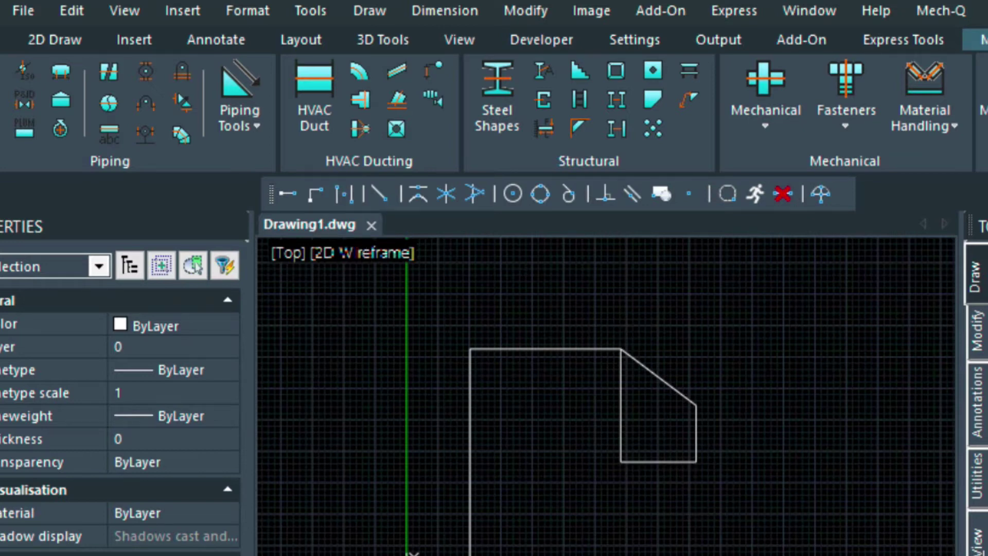
Review the entity snap settings, then enable Plan View Intersection snapping
{"action": "right_click", "coordinate": [749, 398], "text": "shift"}
{"action": "left_click", "coordinate": [875, 553]}
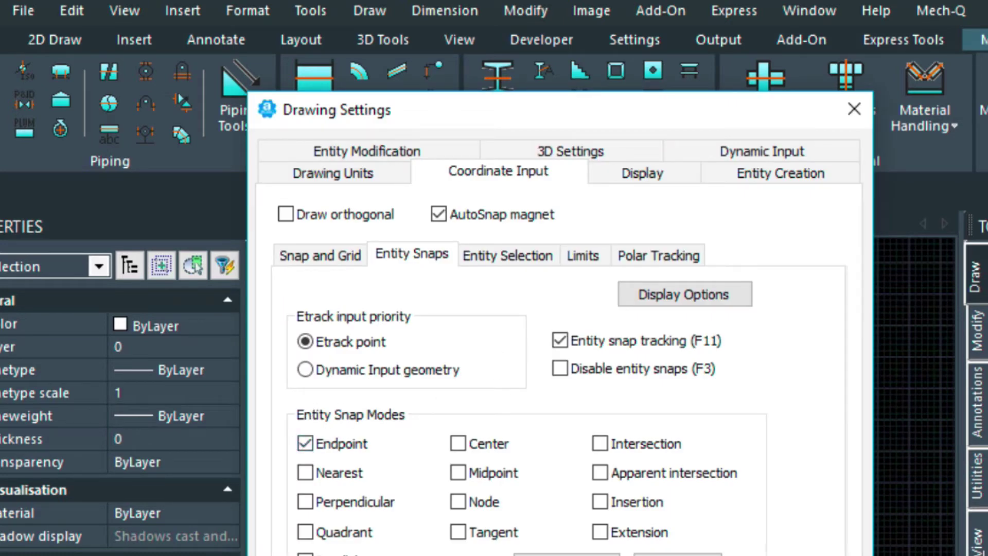
{"action": "key", "text": "Return"}
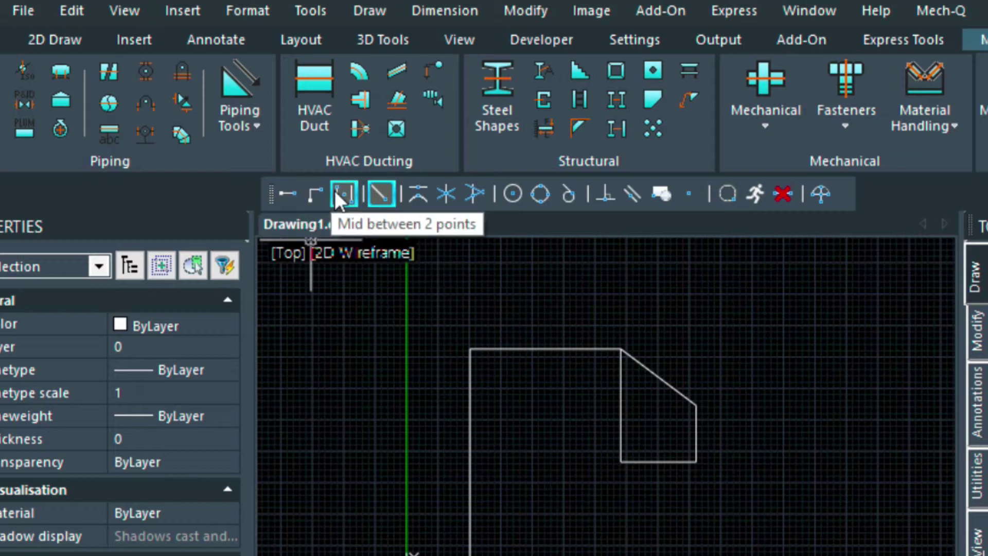
{"action": "left_click", "coordinate": [475, 194]}
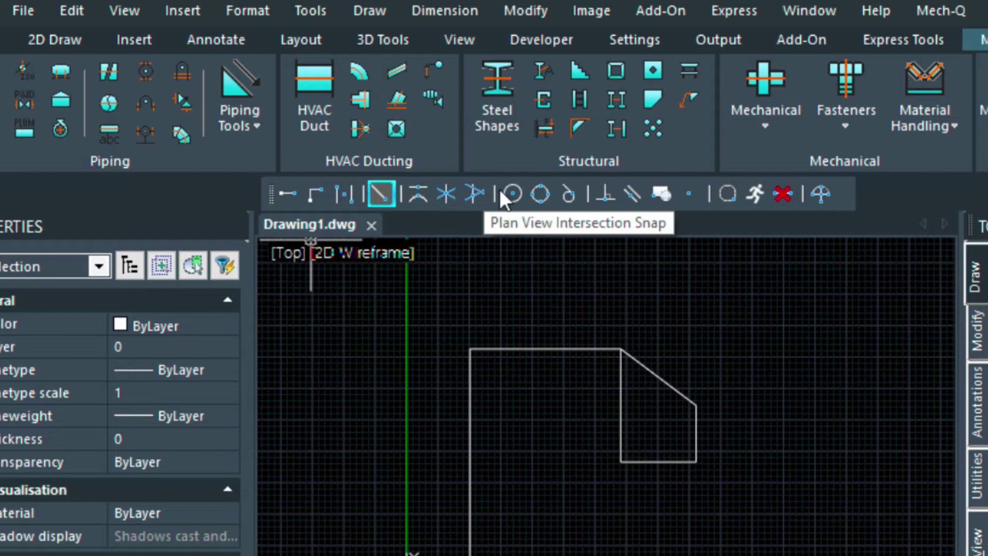
With perpendicular snap on, draw a vertical line from inside the shape up past its top edge
{"action": "left_click", "coordinate": [605, 194]}
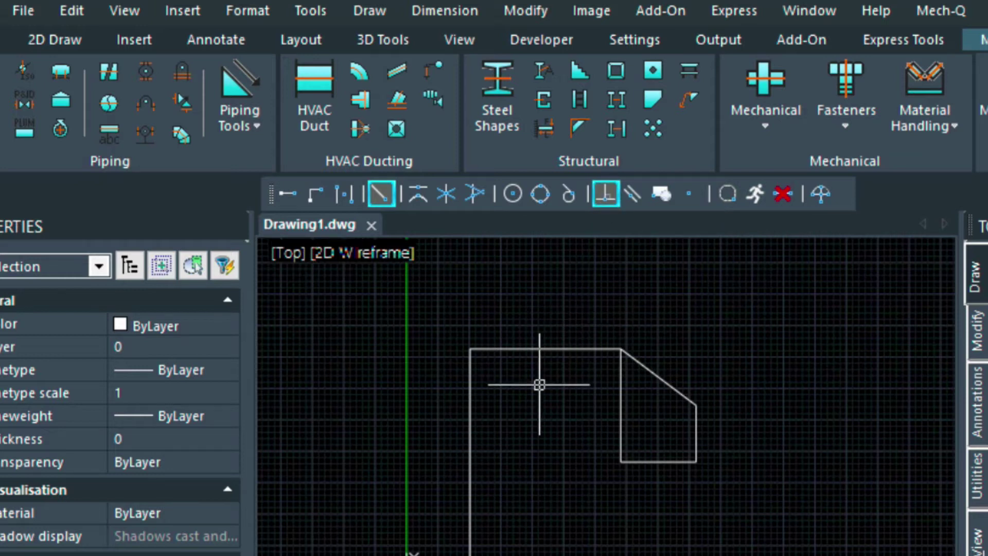
{"action": "type", "text": "l"}
{"action": "key", "text": "Return"}
{"action": "left_click", "coordinate": [549, 499]}
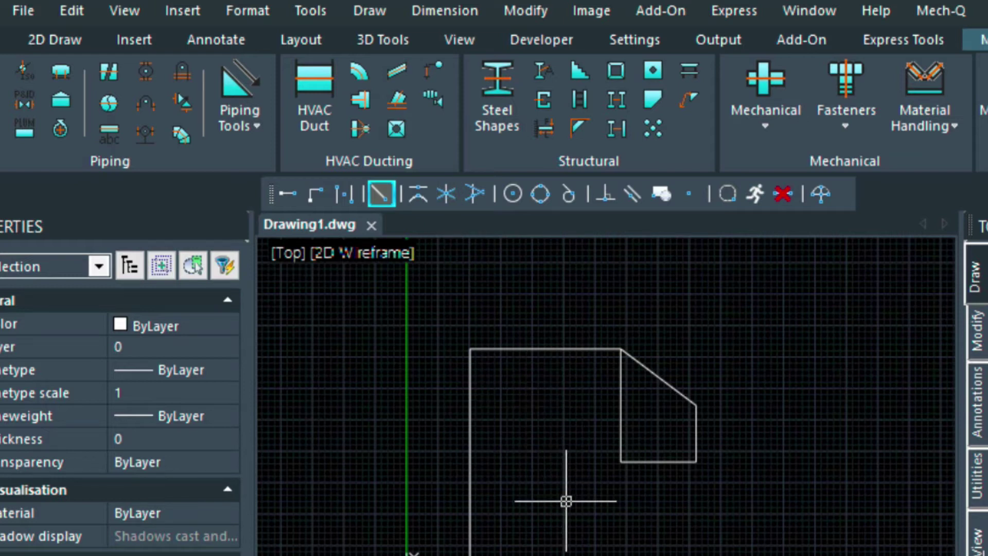
{"action": "type", "text": "l"}
{"action": "key", "text": "Return"}
{"action": "left_click", "coordinate": [535, 494]}
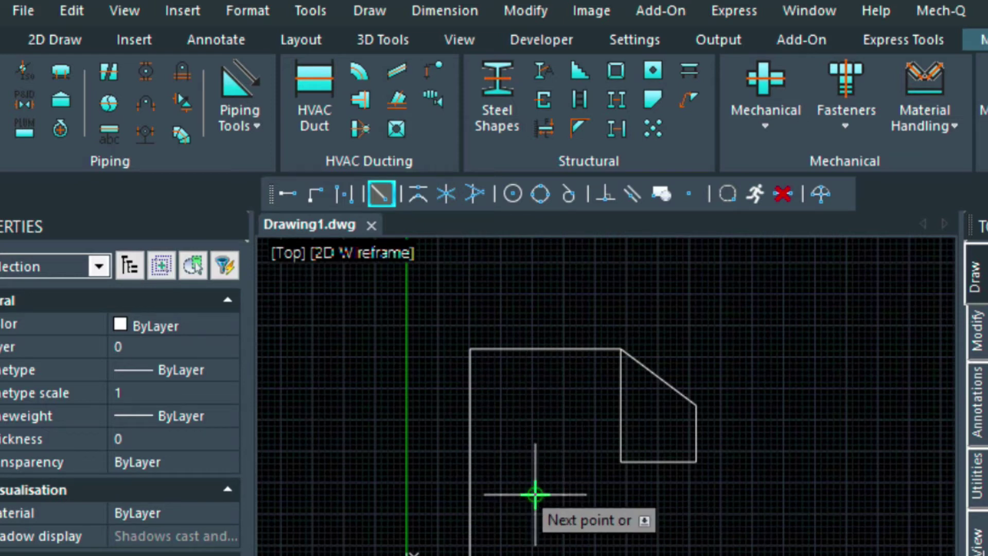
{"action": "left_click", "coordinate": [535, 286]}
{"action": "key", "text": "Return"}
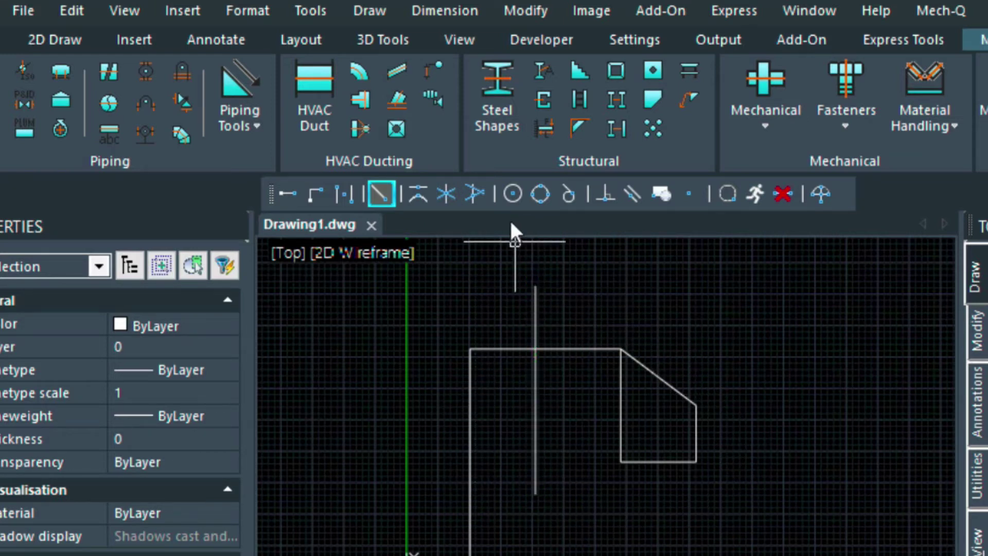
Draw a 45° line starting at the intersection snap where the vertical line crosses the top edge
{"action": "type", "text": "L"}
{"action": "key", "text": "Return"}
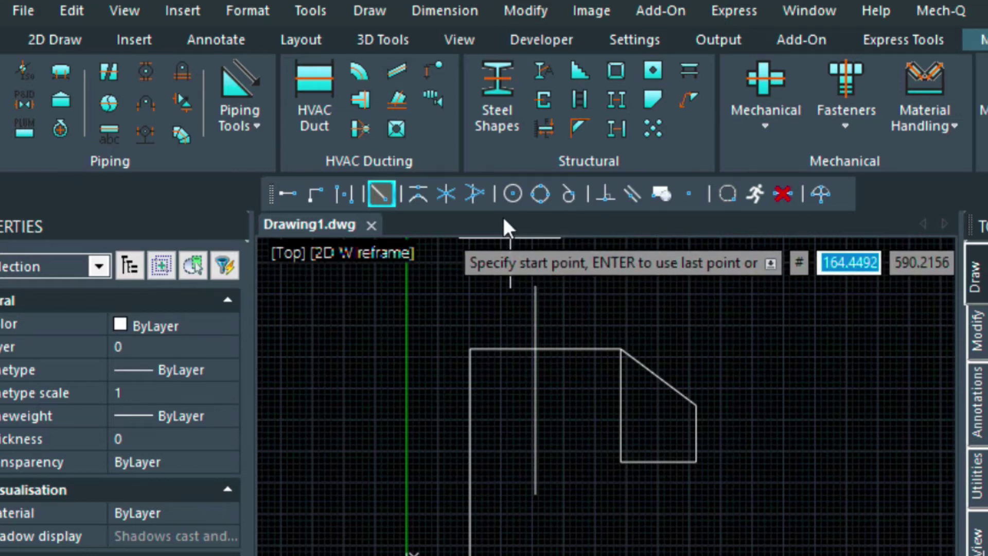
{"action": "left_click", "coordinate": [439, 193]}
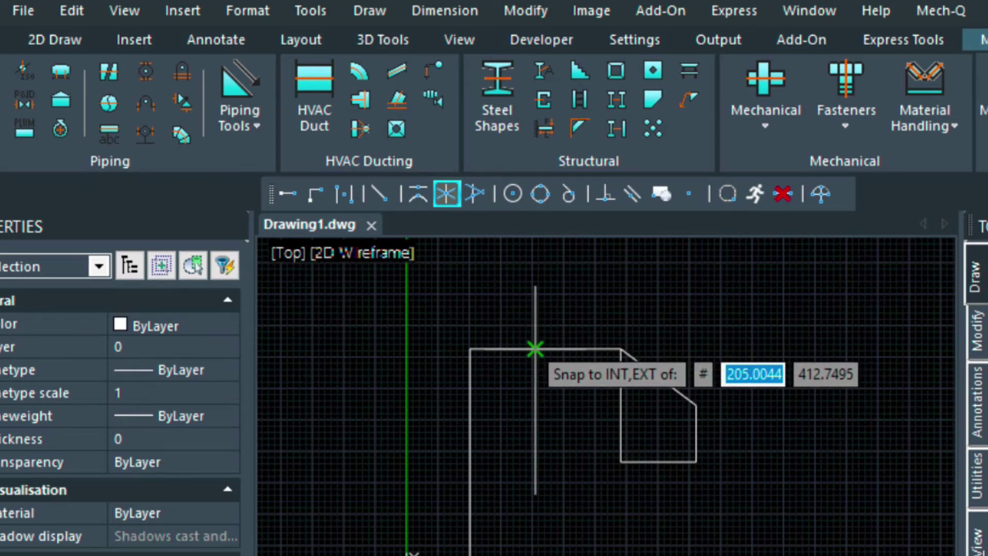
{"action": "left_click", "coordinate": [536, 348]}
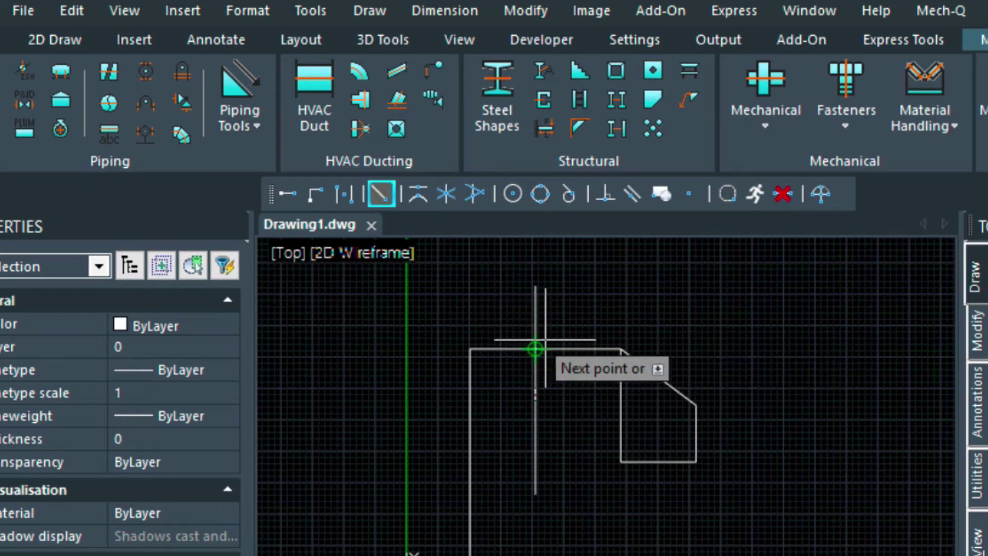
{"action": "left_click", "coordinate": [604, 280]}
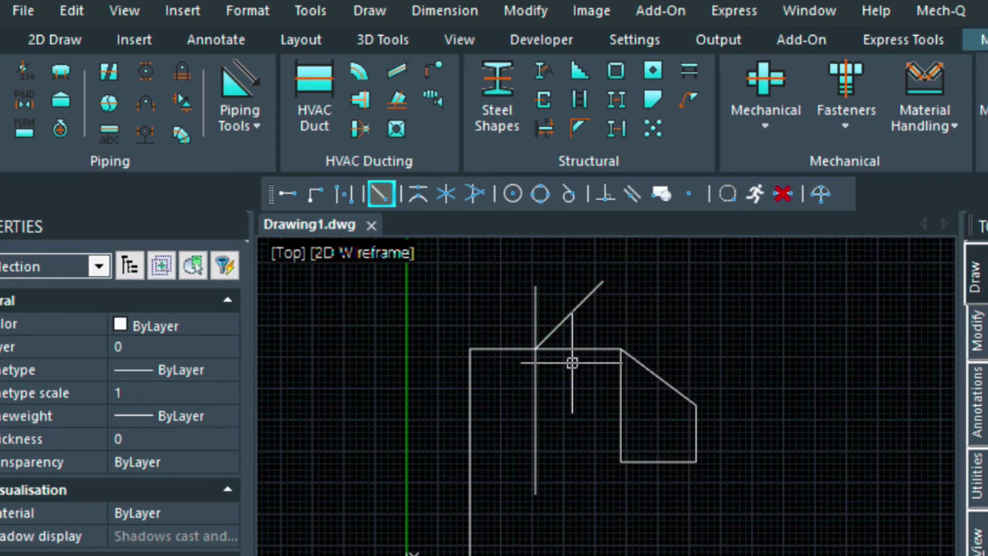
{"action": "left_click", "coordinate": [691, 193]}
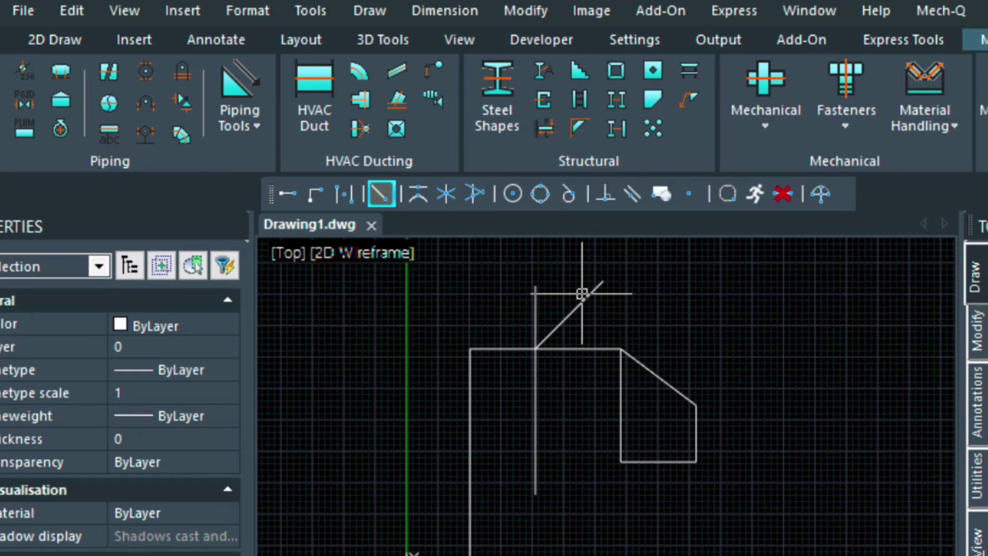
{"action": "right_click", "coordinate": [668, 139]}
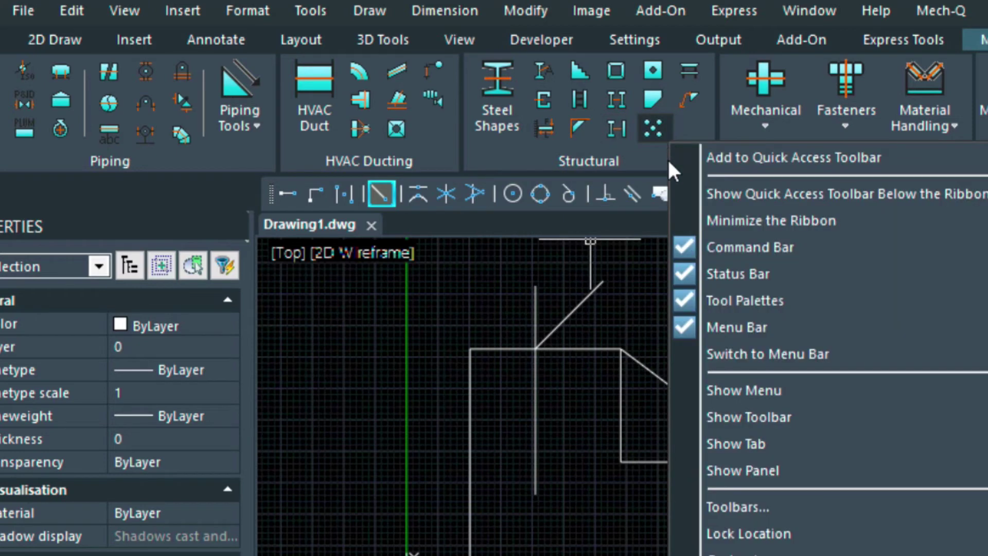
{"action": "left_click", "coordinate": [771, 510]}
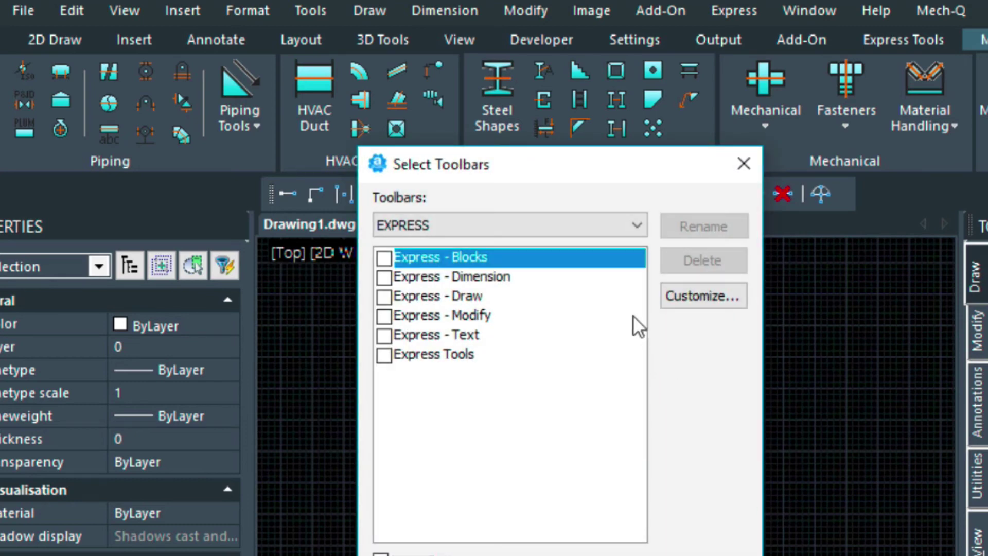
{"action": "left_click", "coordinate": [494, 223]}
{"action": "left_click", "coordinate": [444, 267]}
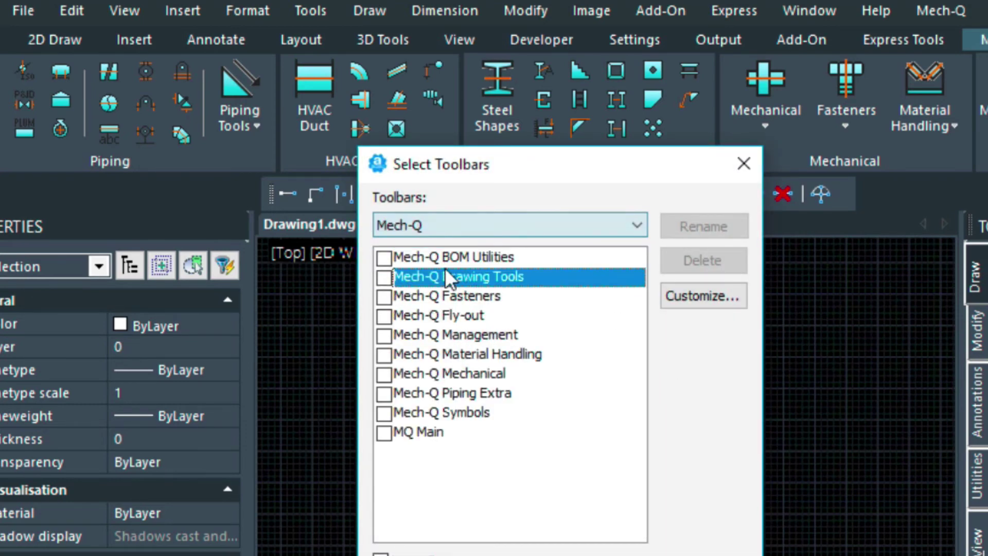
{"action": "left_click", "coordinate": [467, 223]}
{"action": "left_click", "coordinate": [448, 277]}
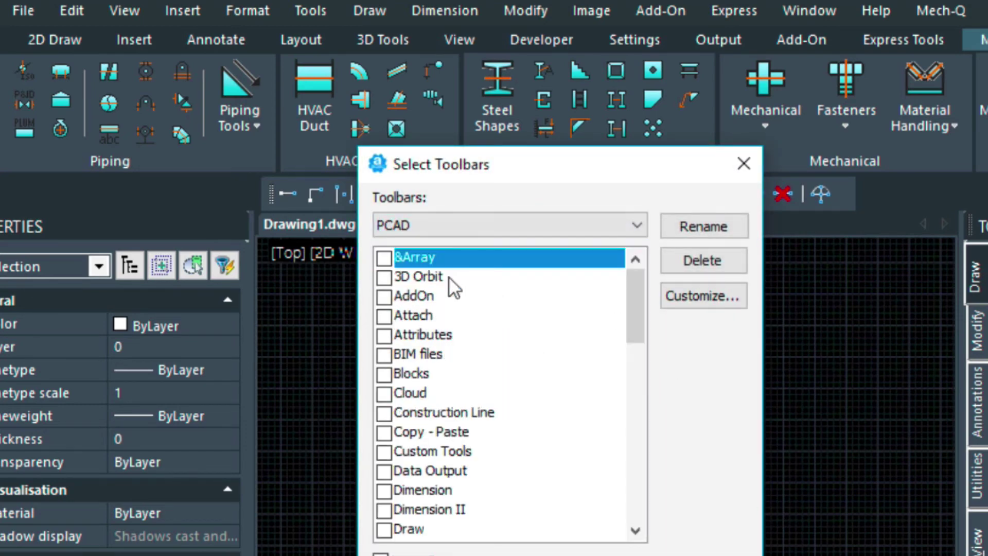
{"action": "left_click_drag", "start_coordinate": [631, 301], "coordinate": [643, 484]}
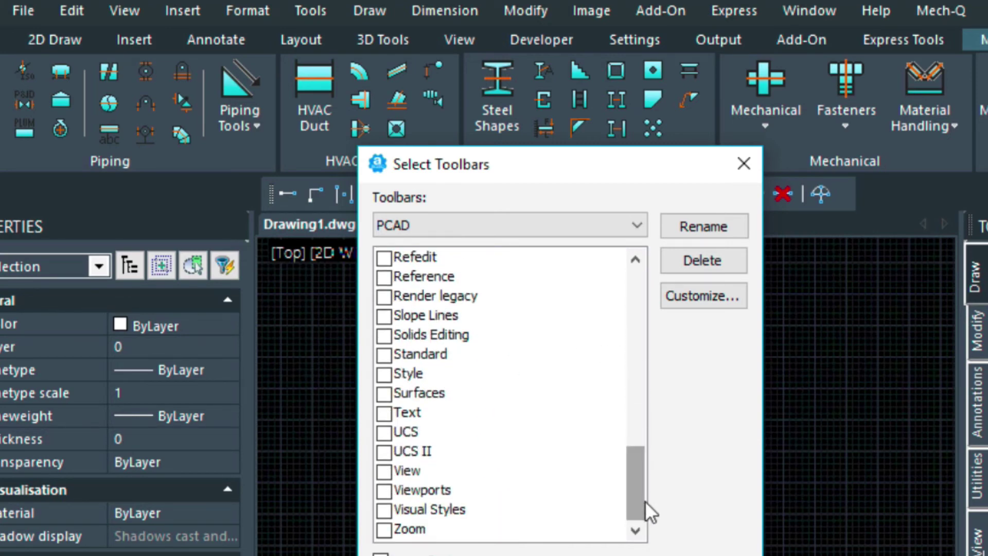
{"action": "left_click", "coordinate": [742, 165]}
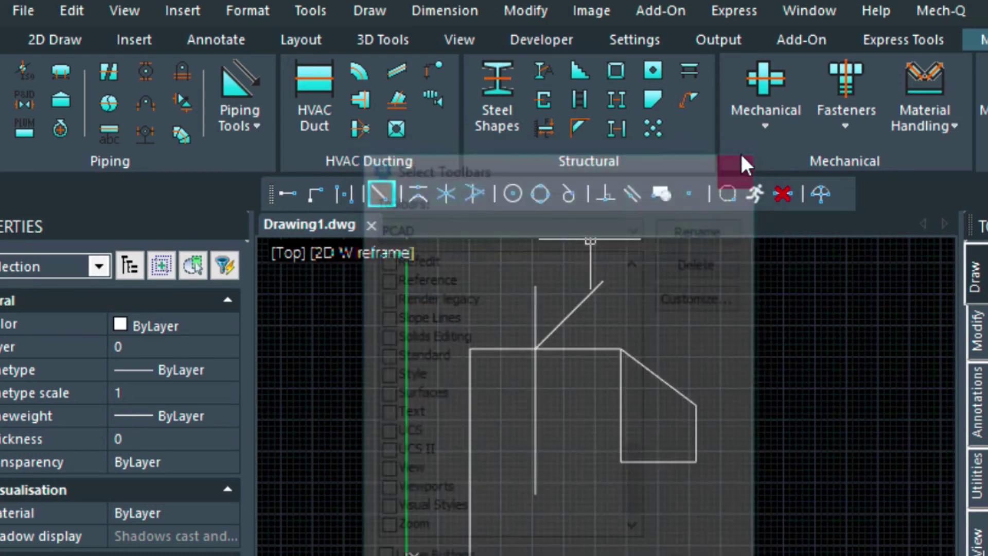